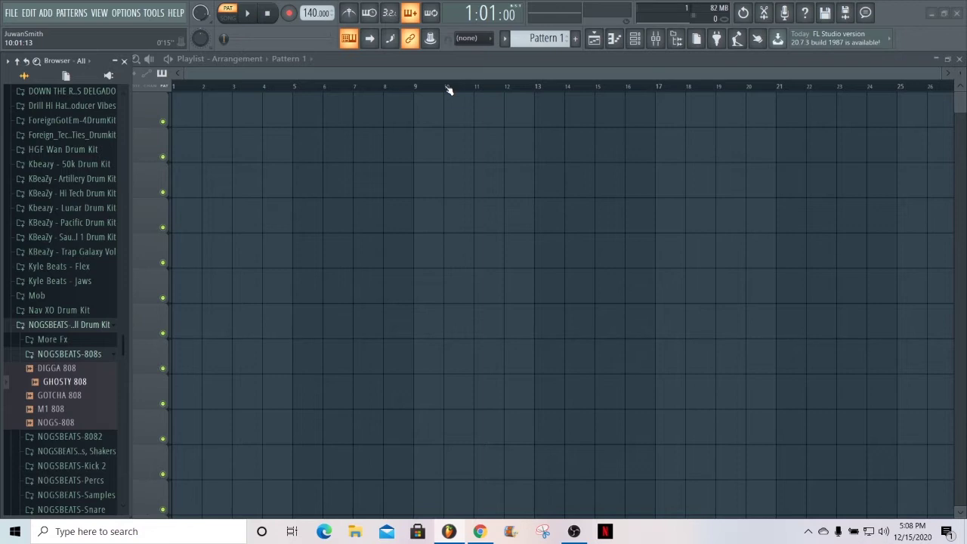
Step: Load the GHOSTY 808 sample from the NOGSBEATS-808s folder as a new channel and open its sampler settings
{"action": "left_click", "coordinate": [642, 35]}
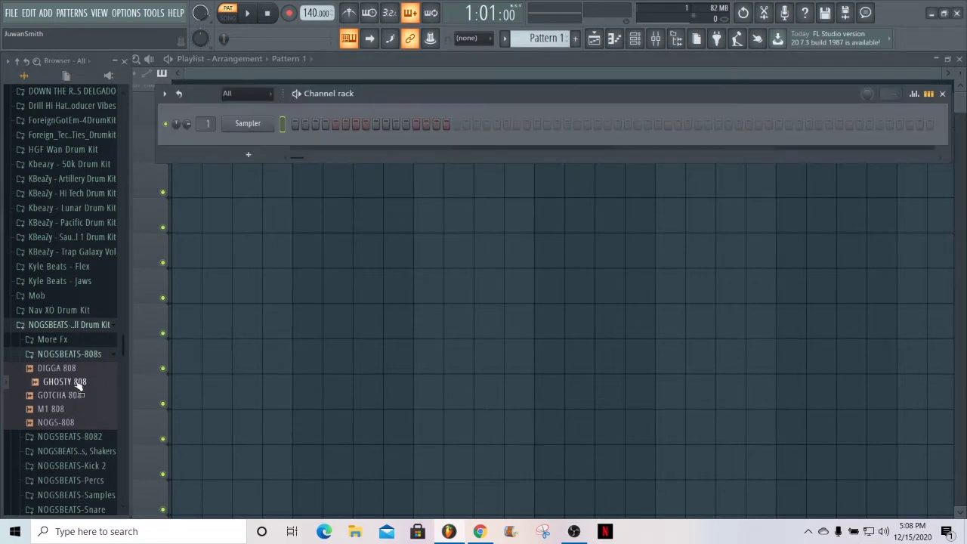
{"action": "left_click_drag", "start_coordinate": [78, 386], "coordinate": [650, 174]}
{"action": "left_click", "coordinate": [248, 142]}
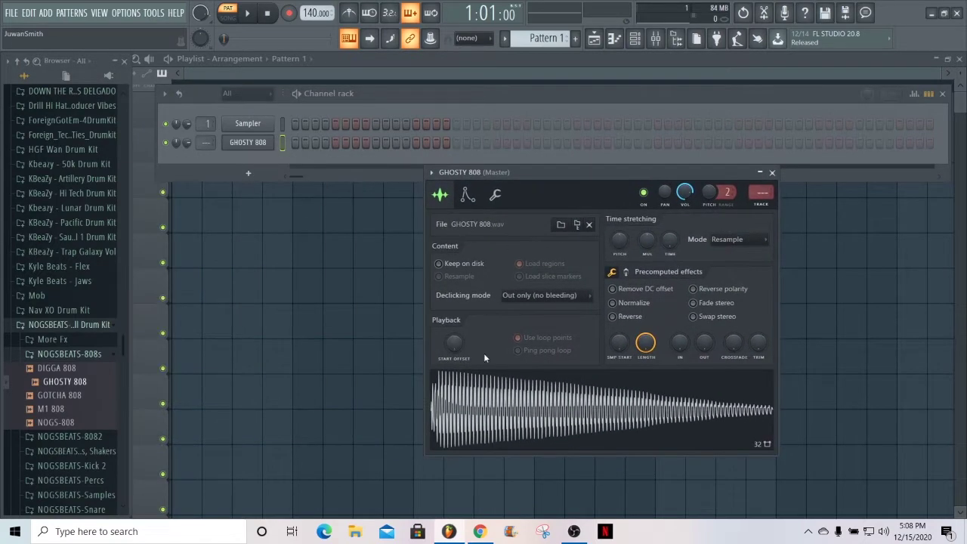
{"action": "left_click", "coordinate": [75, 324]}
{"action": "left_click", "coordinate": [76, 324]}
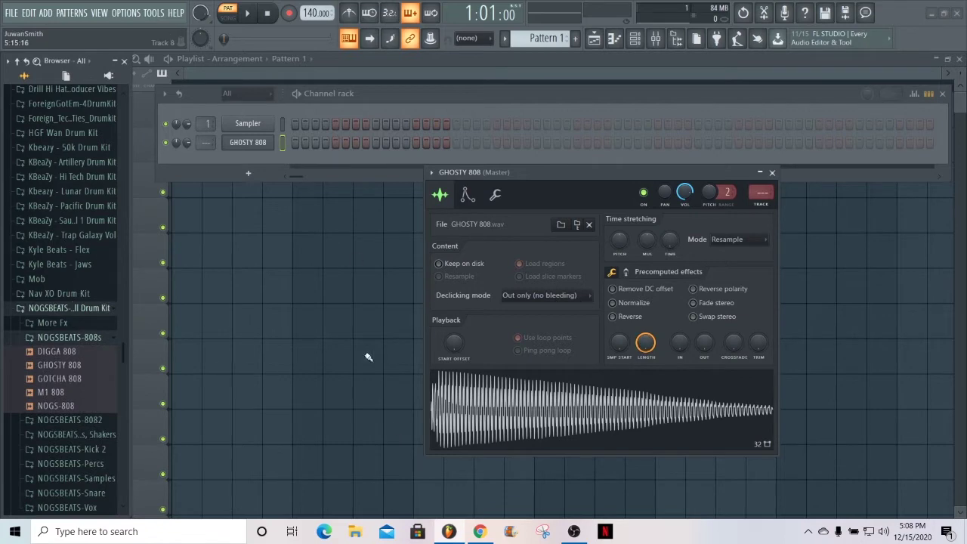
Step: Enable the GHOSTY 808 volume envelope with attack, decay, sustain and release at minimum and hold at maximum
{"action": "left_click", "coordinate": [467, 194]}
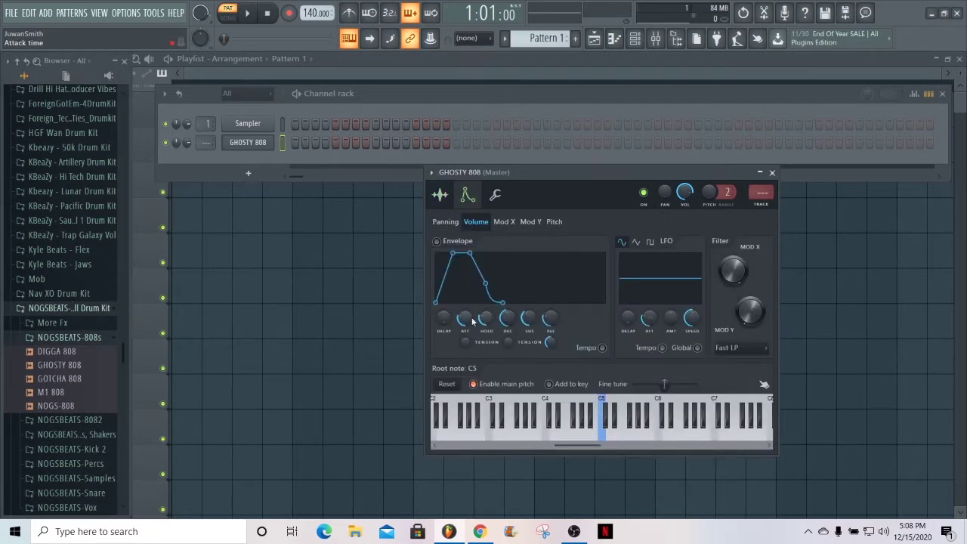
{"action": "left_click", "coordinate": [439, 195]}
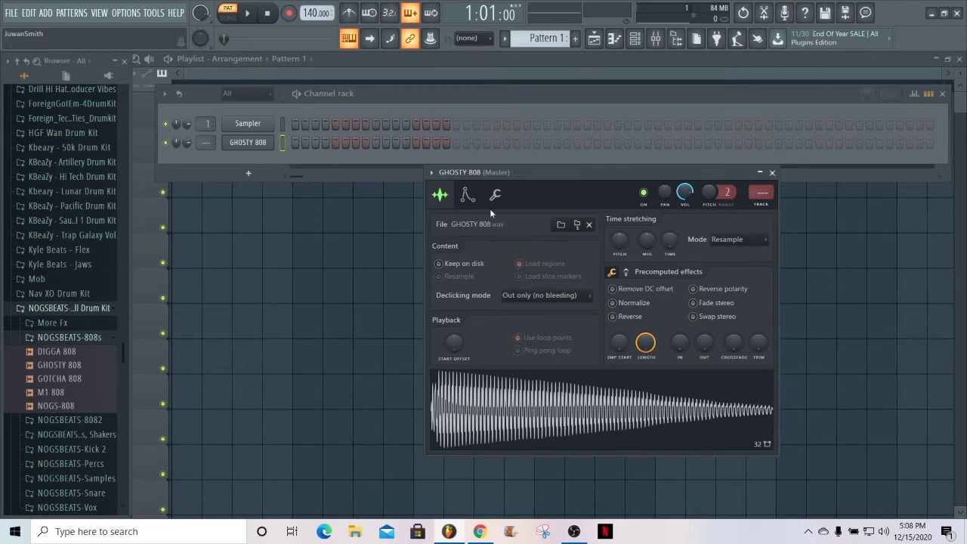
{"action": "left_click", "coordinate": [467, 195]}
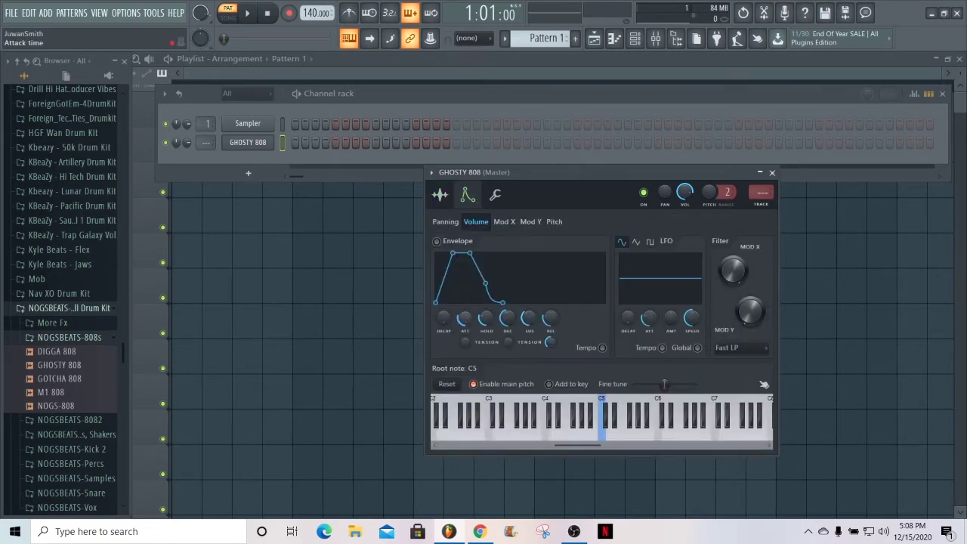
{"action": "left_click_drag", "start_coordinate": [465, 317], "coordinate": [550, 330]}
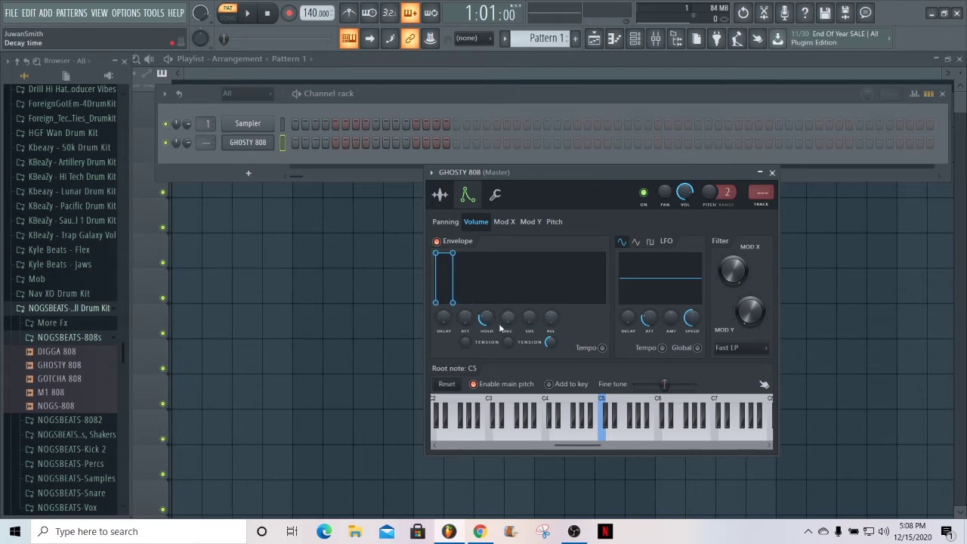
{"action": "left_click_drag", "start_coordinate": [486, 317], "coordinate": [486, 300]}
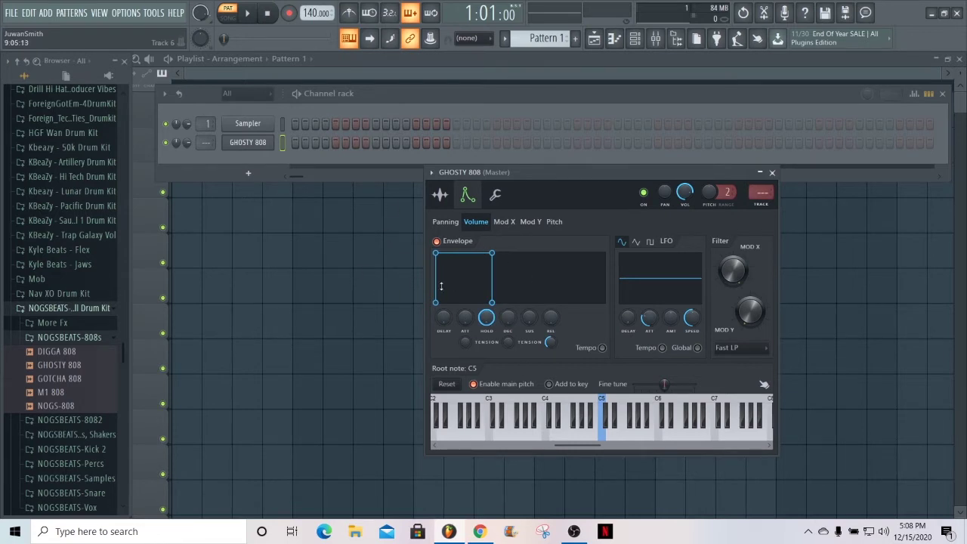
Step: Open the GHOSTY 808 piano roll, choose its grid snap, and check the D Minor Natural (Aeolian) scale highlighting
{"action": "key", "text": "F7"}
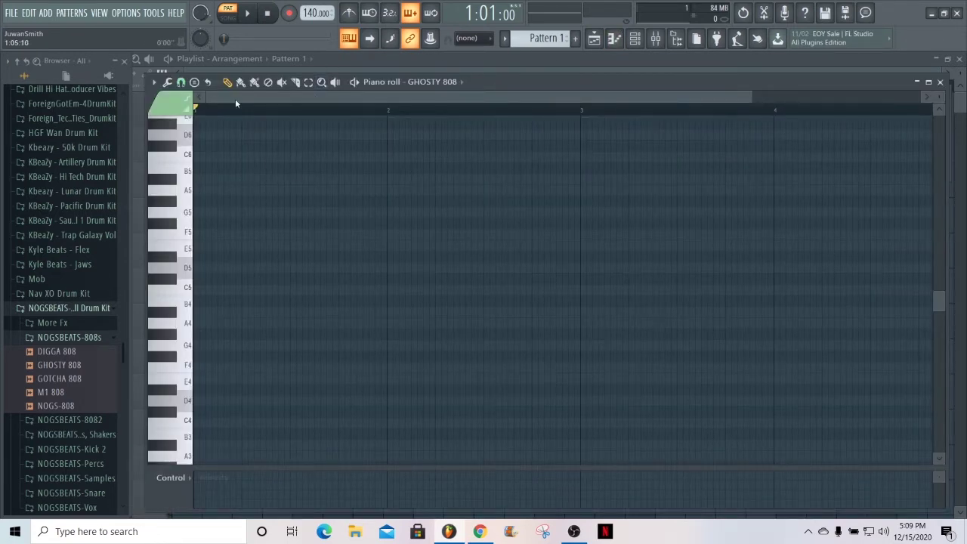
{"action": "left_click", "coordinate": [181, 82]}
{"action": "left_click", "coordinate": [199, 238]}
{"action": "left_click", "coordinate": [155, 82]}
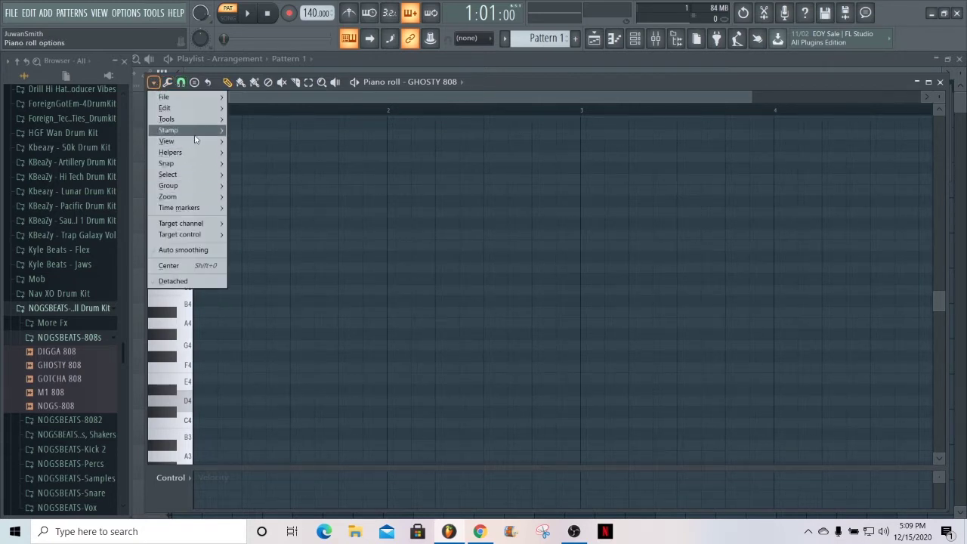
{"action": "mouse_move", "coordinate": [224, 155]}
{"action": "mouse_move", "coordinate": [288, 164]}
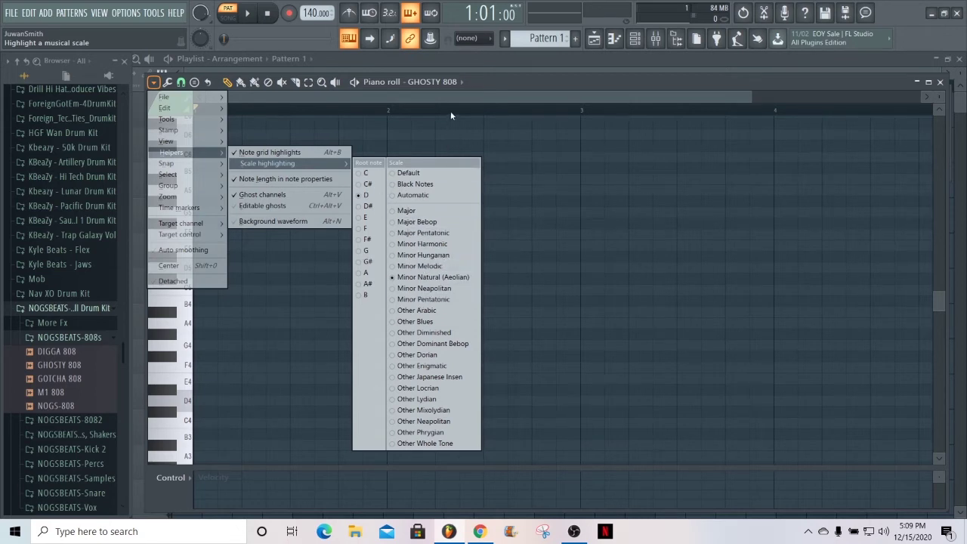
{"action": "left_click", "coordinate": [423, 268]}
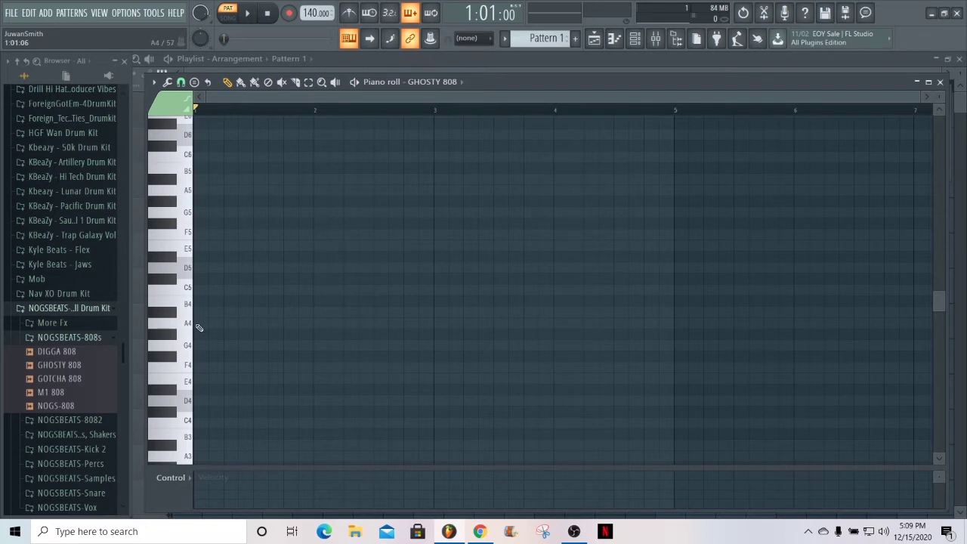
Step: Place three two-step D5 notes in bar 1, at steps 1, 7 and 13
{"action": "left_click", "coordinate": [634, 41]}
{"action": "left_click", "coordinate": [634, 42]}
{"action": "scroll", "coordinate": [567, 97], "scroll_direction": "down", "scroll_amount": 1}
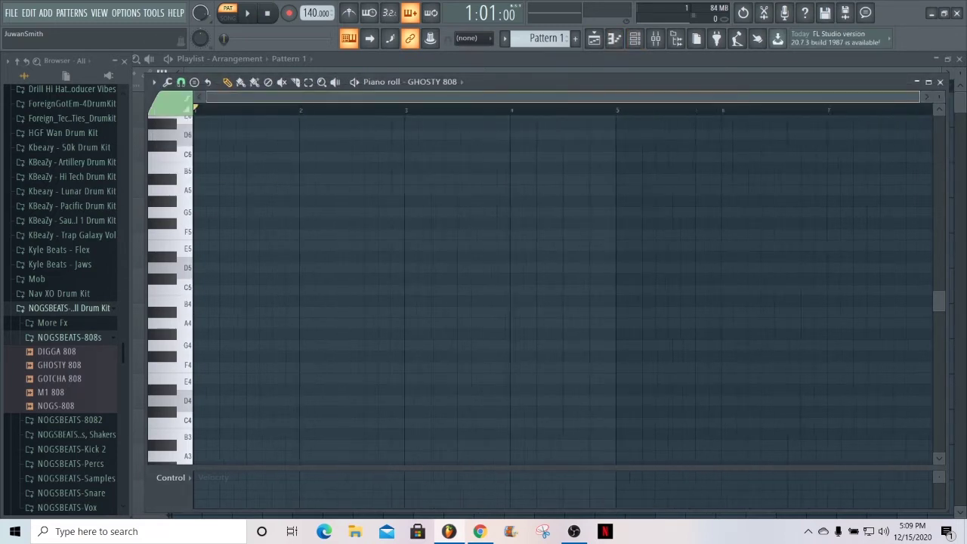
{"action": "scroll", "coordinate": [490, 96], "scroll_direction": "down", "scroll_amount": 1}
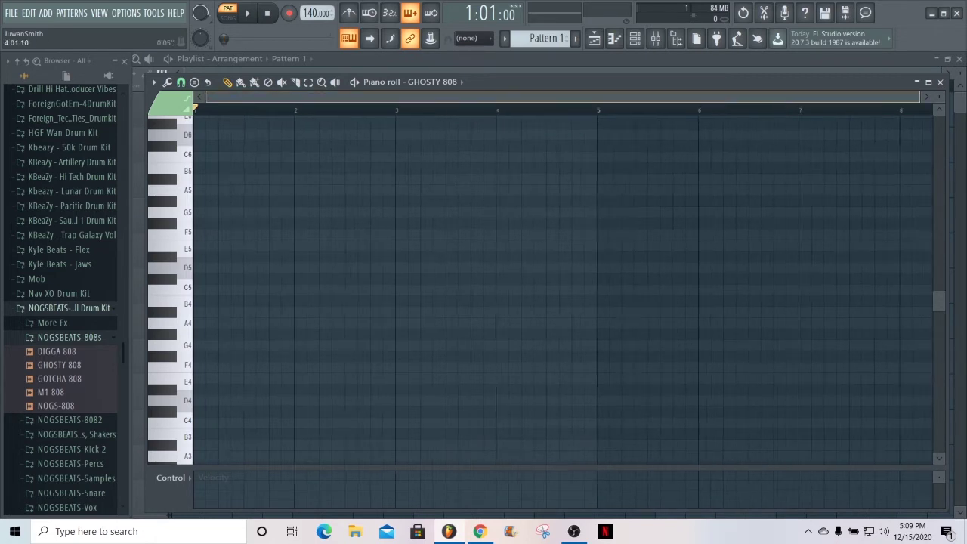
{"action": "scroll", "coordinate": [489, 97], "scroll_direction": "up", "scroll_amount": 1}
{"action": "left_click", "coordinate": [197, 268]}
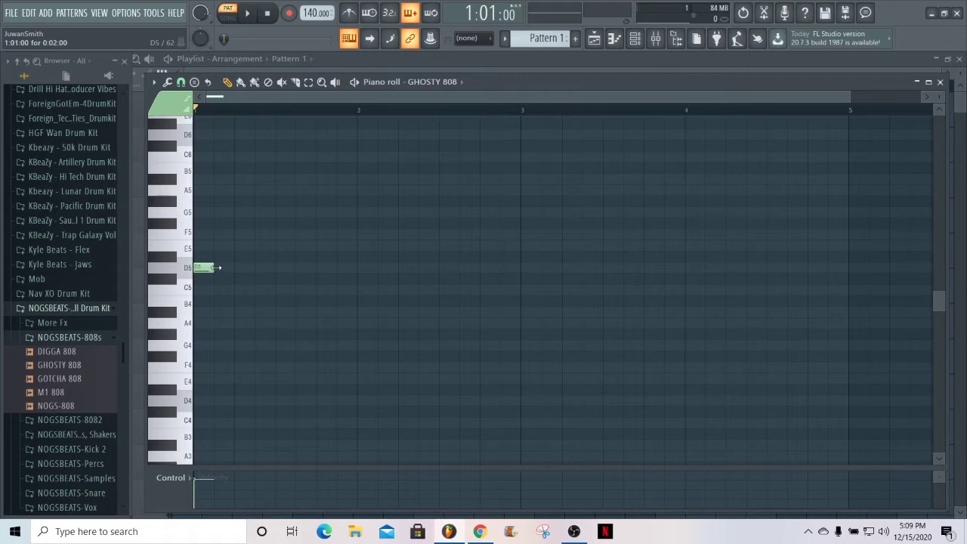
{"action": "left_click_drag", "start_coordinate": [218, 266], "coordinate": [219, 268]}
{"action": "left_click", "coordinate": [261, 268]}
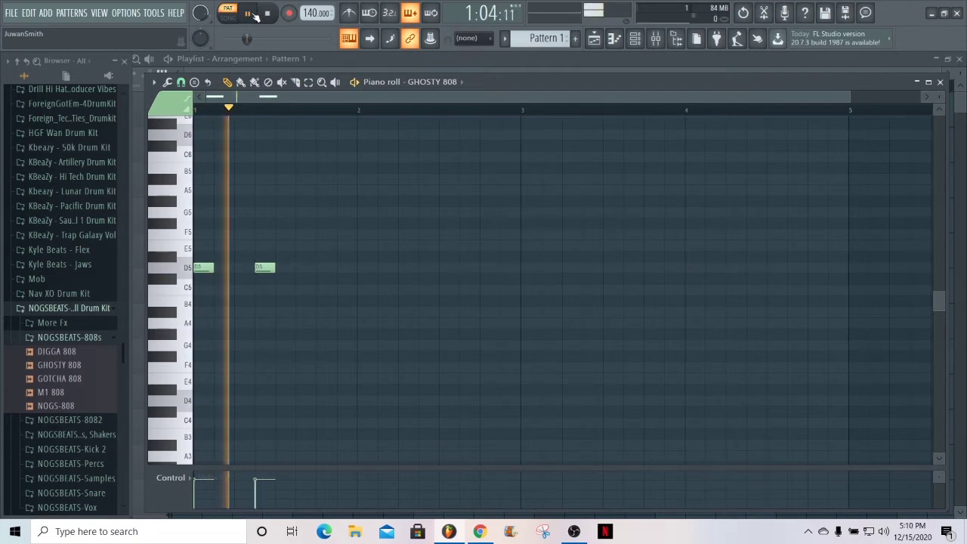
{"action": "left_click", "coordinate": [322, 268]}
Step: Play back the pattern to hear the rhythm of the bar 1 notes
{"action": "left_click", "coordinate": [286, 15]}
{"action": "left_click", "coordinate": [617, 136]}
{"action": "left_click", "coordinate": [289, 14]}
{"action": "left_click", "coordinate": [250, 13]}
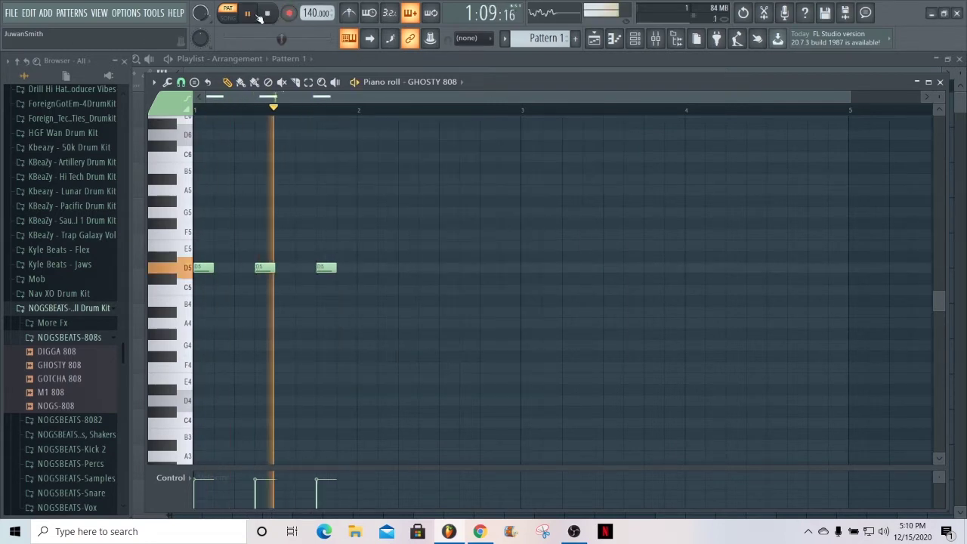
{"action": "left_click", "coordinate": [250, 14]}
{"action": "left_click", "coordinate": [250, 13]}
Step: Add E5 notes at steps 9 and 13 of bar 2, and D5 notes at steps 1, 7, 11 and 13 of bar 3
{"action": "left_click", "coordinate": [445, 244]}
{"action": "left_click", "coordinate": [485, 244]}
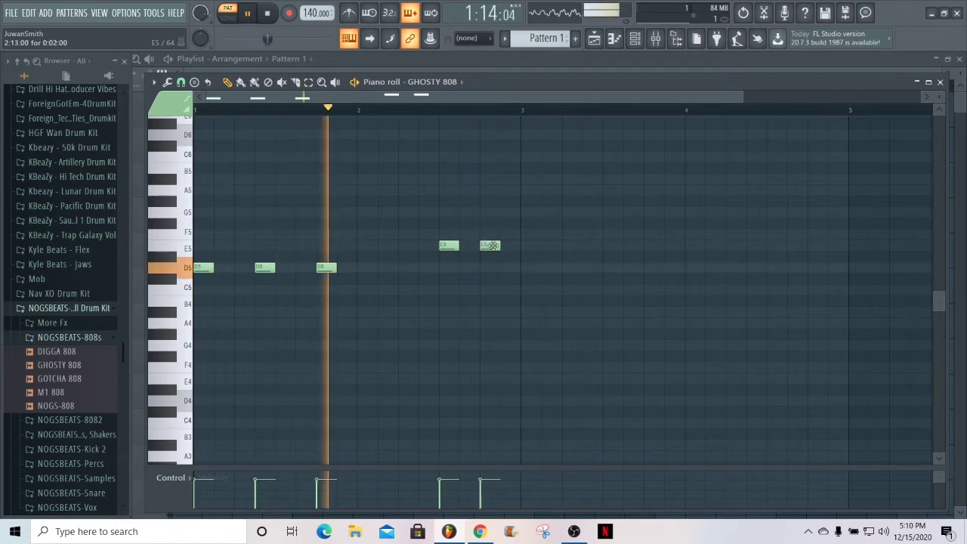
{"action": "left_click", "coordinate": [526, 267]}
{"action": "left_click", "coordinate": [586, 268]}
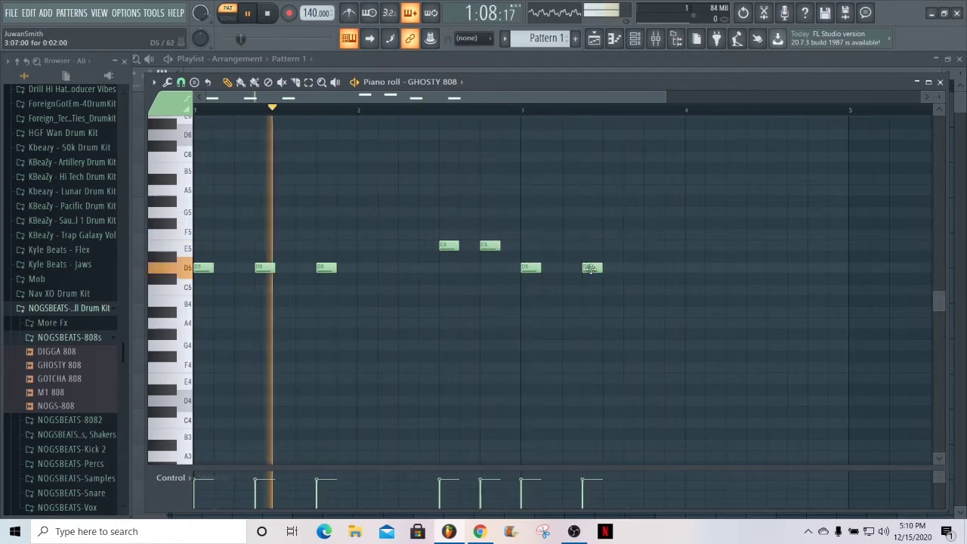
{"action": "left_click", "coordinate": [627, 268]}
{"action": "left_click", "coordinate": [647, 267]}
{"action": "left_click", "coordinate": [545, 109]}
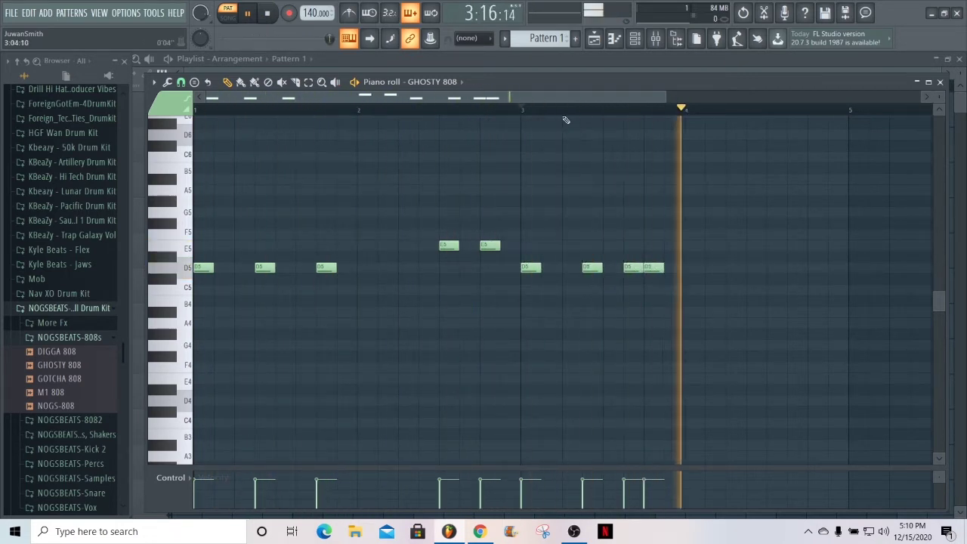
Step: Finish the melody in bar 4 with an E5 note at step 9 and a G5 note at step 13
{"action": "left_click", "coordinate": [669, 244]}
{"action": "left_click_drag", "start_coordinate": [615, 96], "coordinate": [655, 96]}
{"action": "right_click", "coordinate": [568, 245]}
{"action": "left_click", "coordinate": [662, 245]}
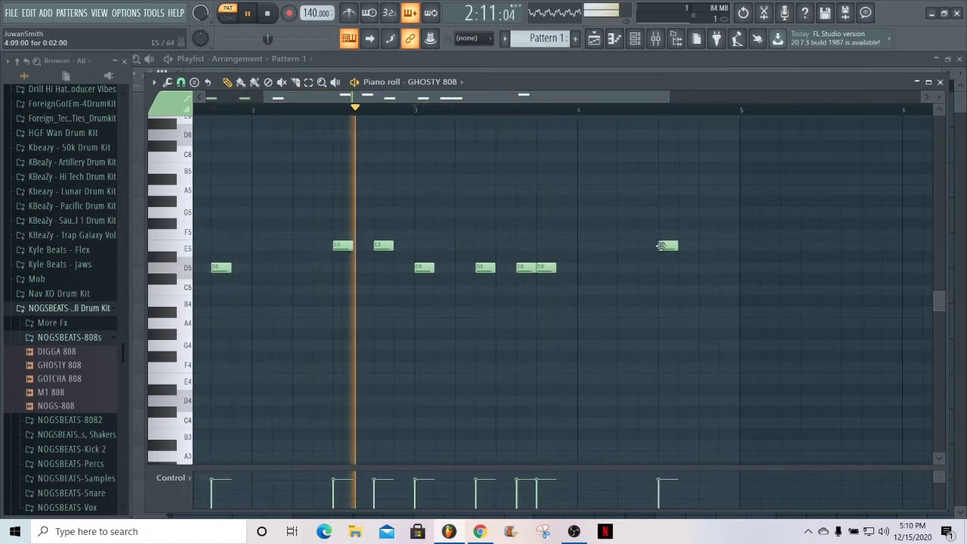
{"action": "left_click", "coordinate": [707, 236]}
{"action": "left_click", "coordinate": [656, 111]}
{"action": "left_click_drag", "start_coordinate": [707, 233], "coordinate": [707, 212]}
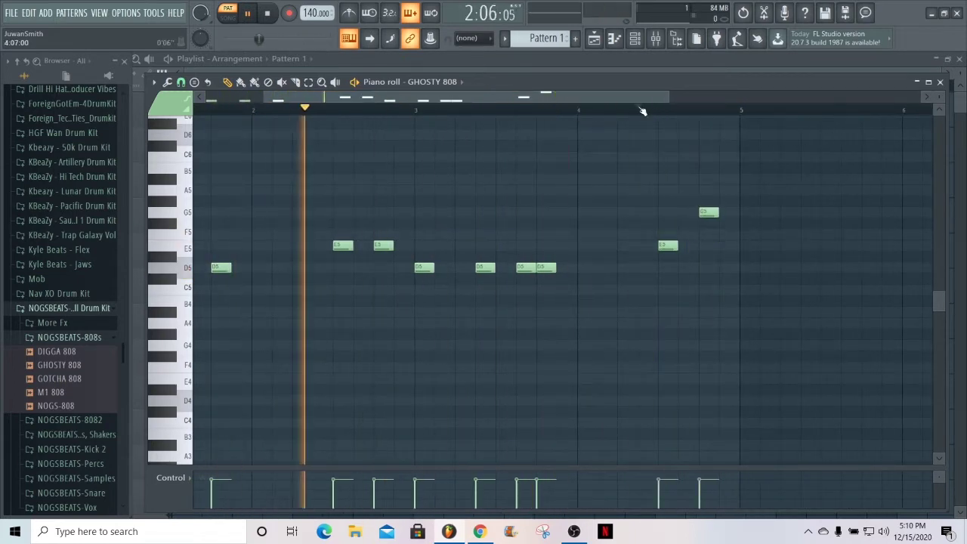
{"action": "left_click", "coordinate": [642, 111]}
{"action": "key", "text": "space"}
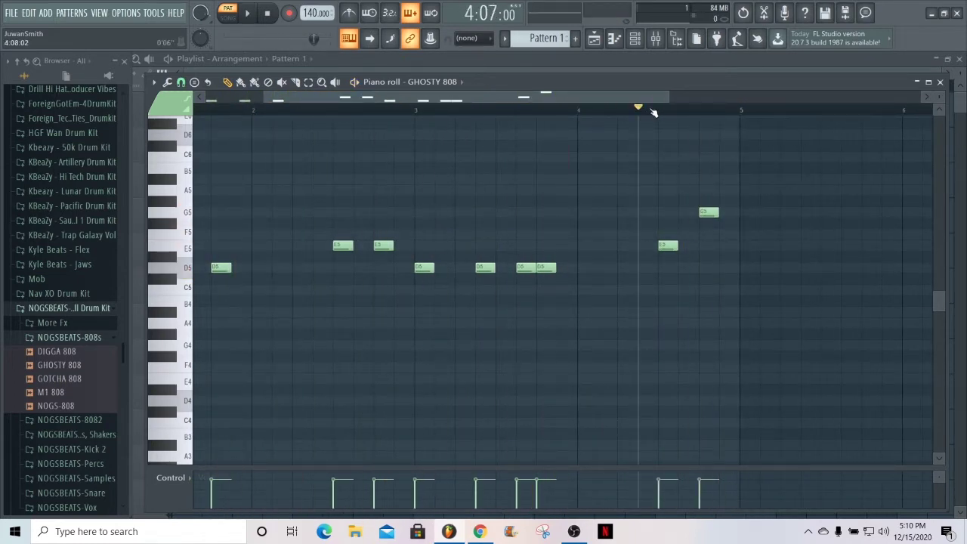
Step: Lengthen all notes legato so each reaches the next, and extend the final G5 to the end of bar 4
{"action": "key", "text": "ctrl+l"}
{"action": "left_click_drag", "start_coordinate": [717, 212], "coordinate": [738, 212]}
{"action": "scroll", "coordinate": [738, 212], "scroll_direction": "down", "scroll_amount": 1}
{"action": "left_click", "coordinate": [249, 13]}
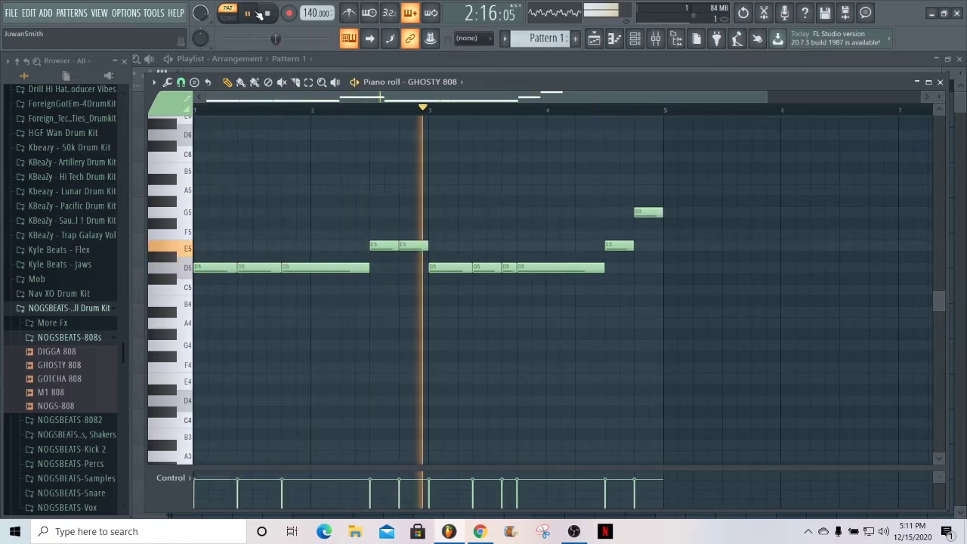
{"action": "key", "text": "space"}
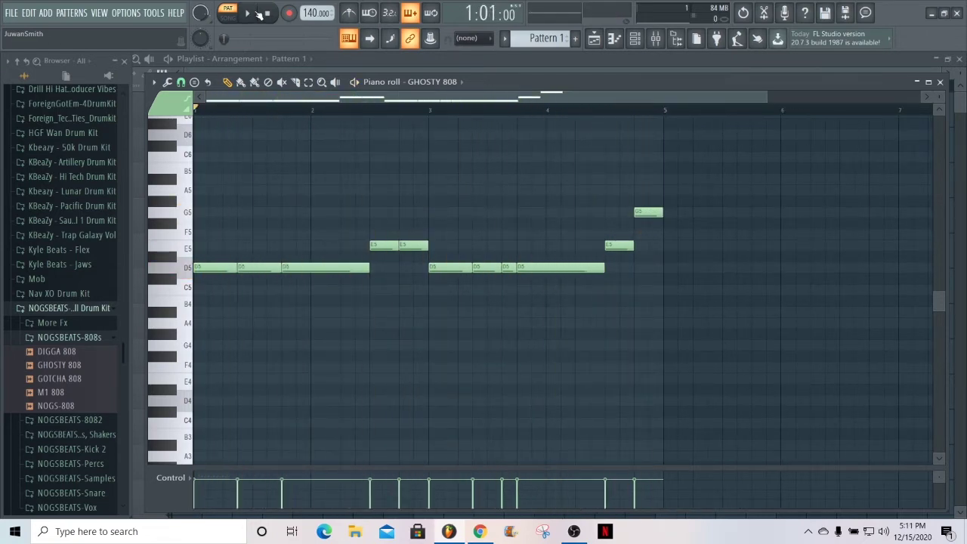
Step: Play the four-bar 808 pattern from the start to review the legato notes
{"action": "scroll", "coordinate": [612, 113], "scroll_direction": "up", "scroll_amount": 2}
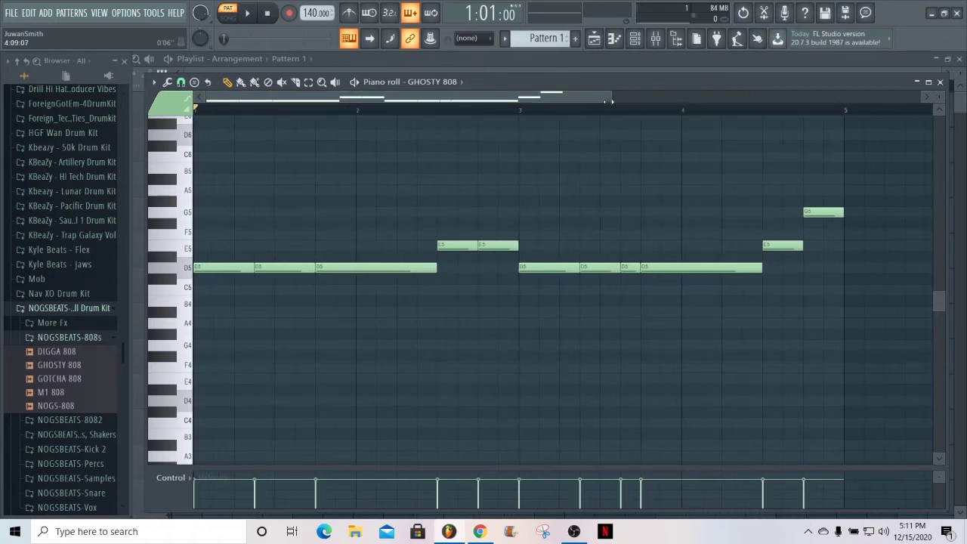
{"action": "left_click", "coordinate": [251, 15]}
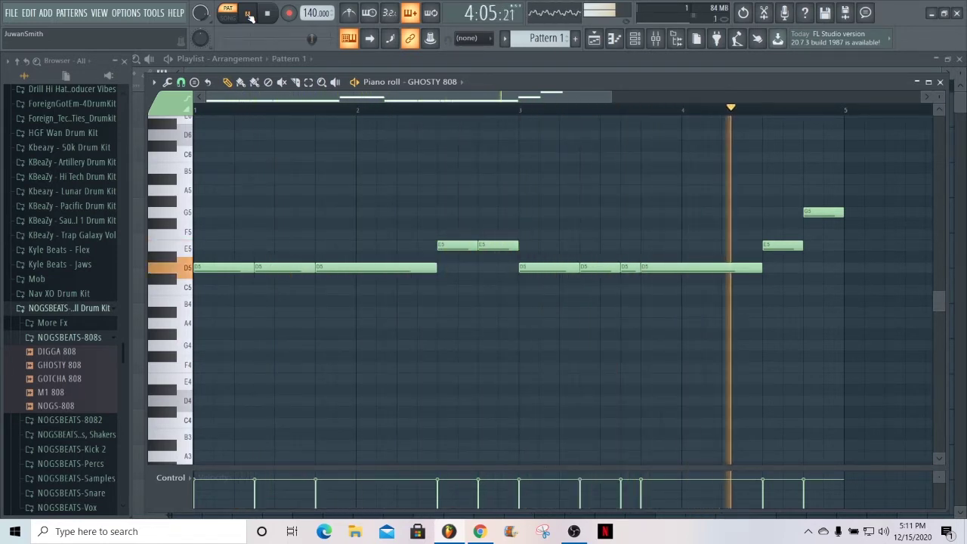
{"action": "left_click", "coordinate": [251, 15]}
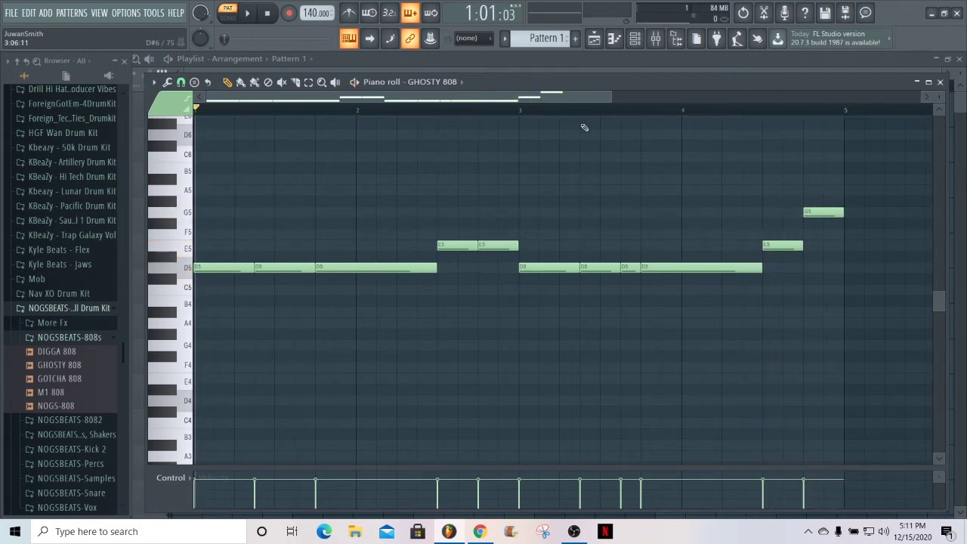
{"action": "scroll", "coordinate": [513, 102], "scroll_direction": "down", "scroll_amount": 2}
{"action": "left_click_drag", "start_coordinate": [724, 97], "coordinate": [688, 96]}
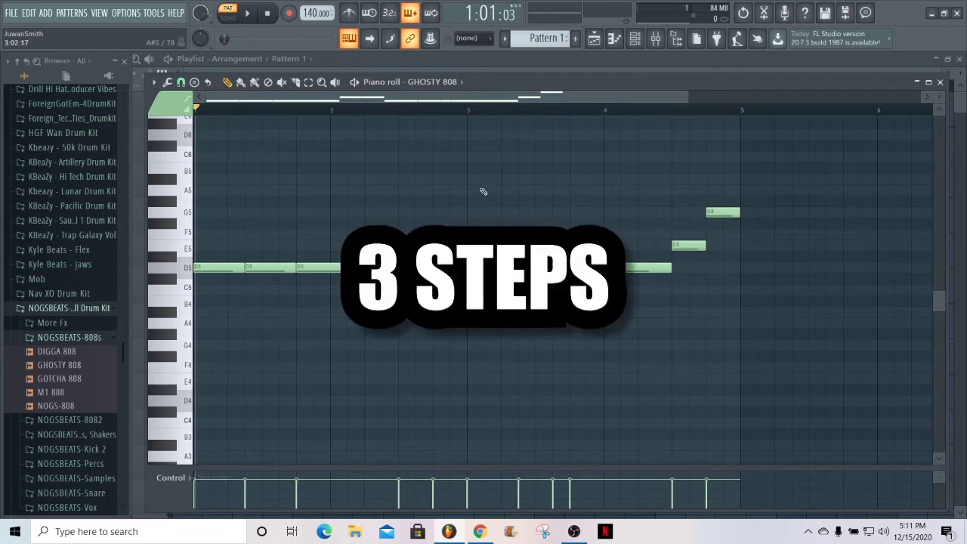
{"action": "scroll", "coordinate": [477, 194], "scroll_direction": "up", "scroll_amount": 4}
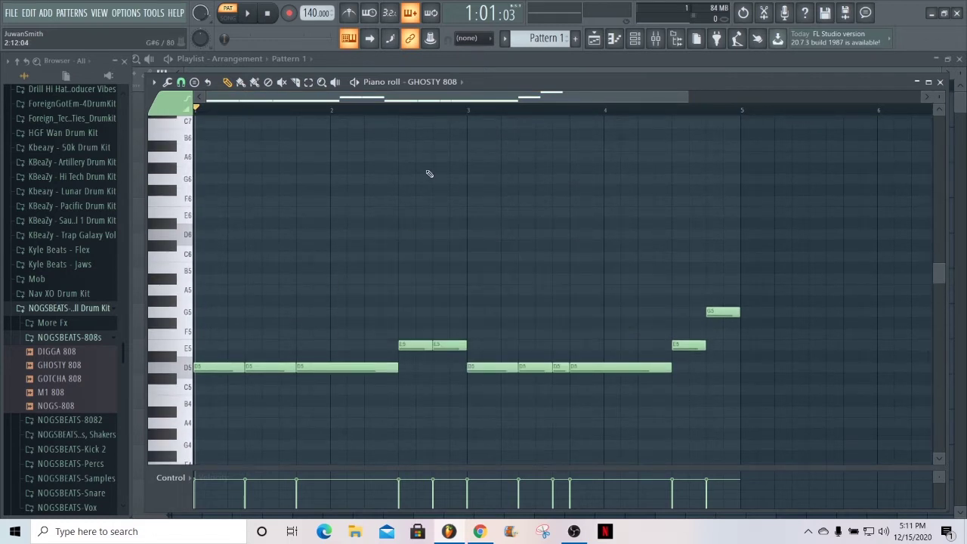
{"action": "scroll", "coordinate": [400, 102], "scroll_direction": "up", "scroll_amount": 3}
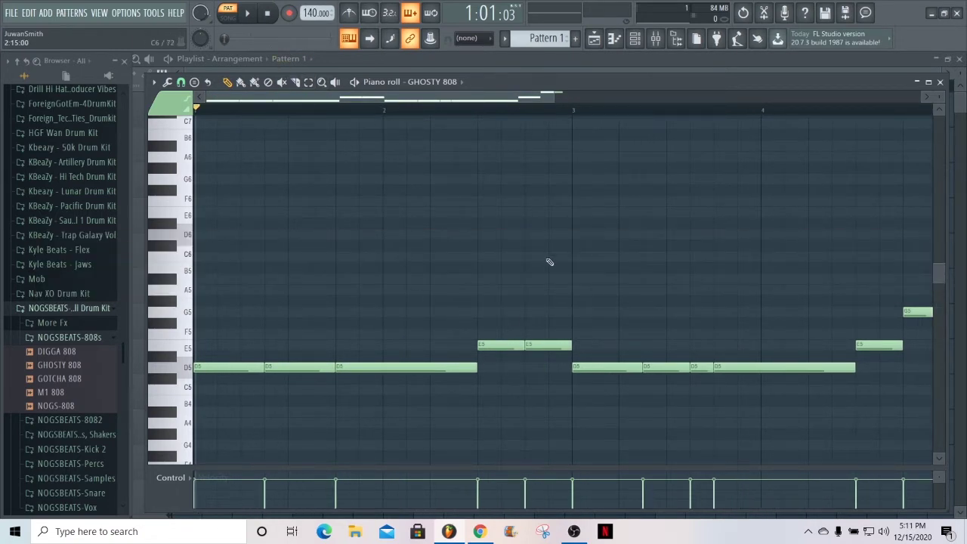
{"action": "scroll", "coordinate": [324, 176], "scroll_direction": "up", "scroll_amount": 2}
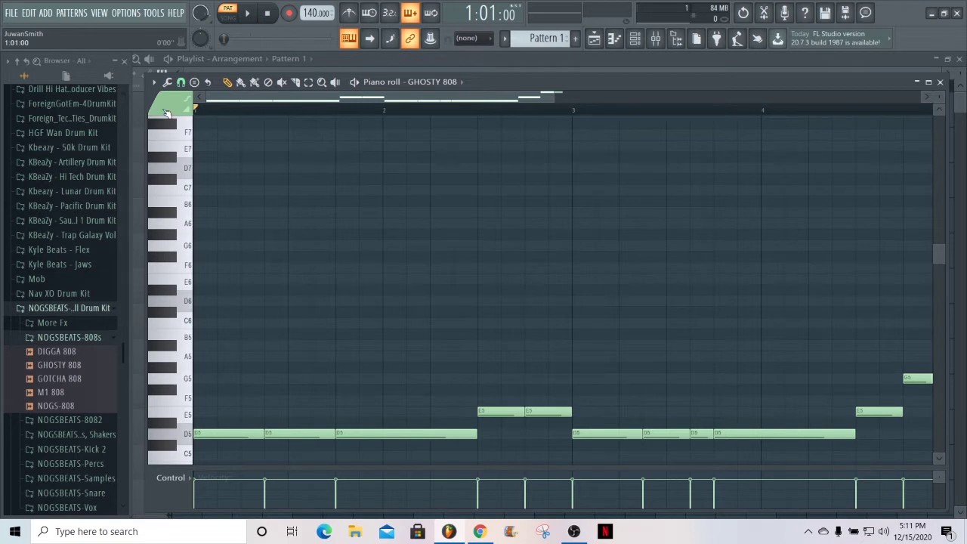
Step: Preview the opening of the 808 pattern and return the playhead to the start of bar 1
{"action": "left_click", "coordinate": [248, 14]}
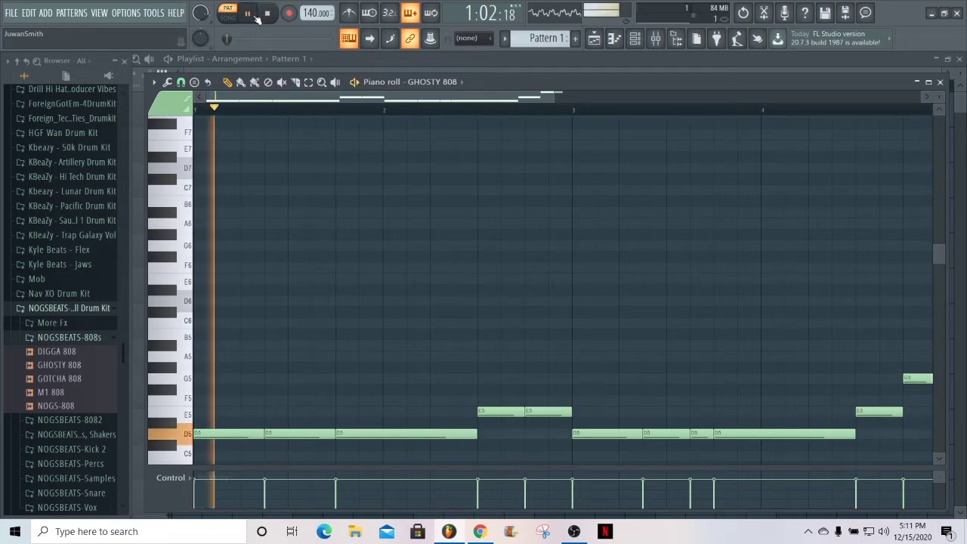
{"action": "left_click", "coordinate": [248, 13]}
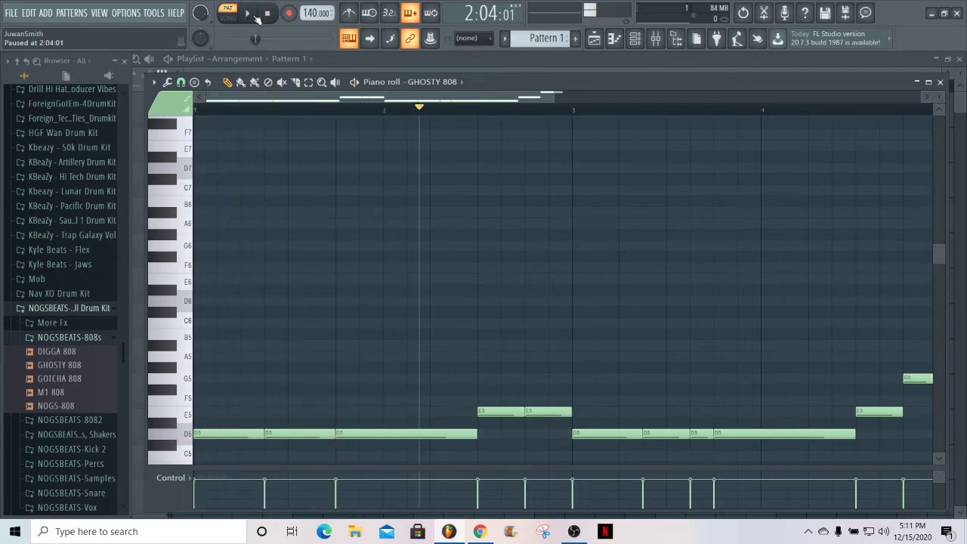
{"action": "left_click_drag", "start_coordinate": [420, 114], "coordinate": [195, 115]}
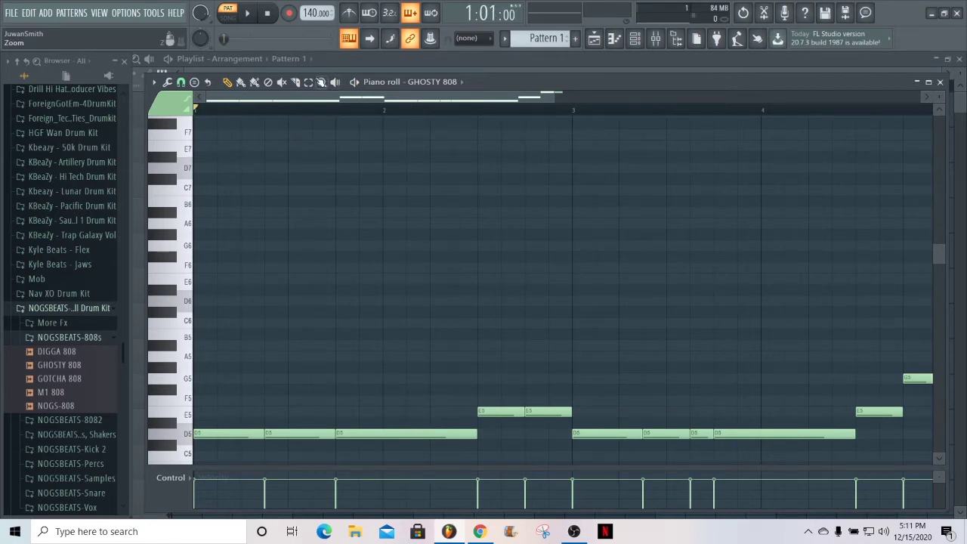
Step: Slice the long D5 note at step 5 of bar 2 and return the playhead to the start of bar 1
{"action": "left_click", "coordinate": [296, 83]}
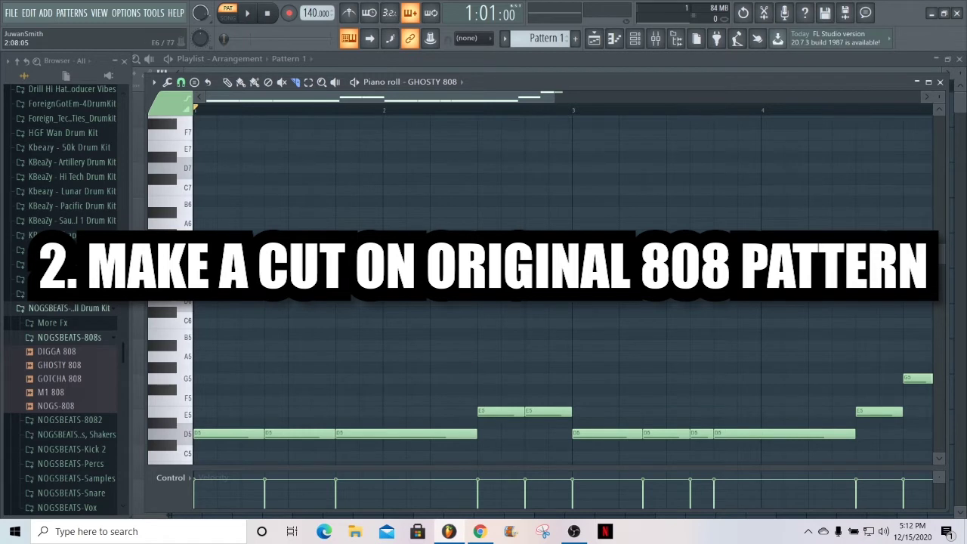
{"action": "scroll", "coordinate": [439, 340], "scroll_direction": "down", "scroll_amount": 2}
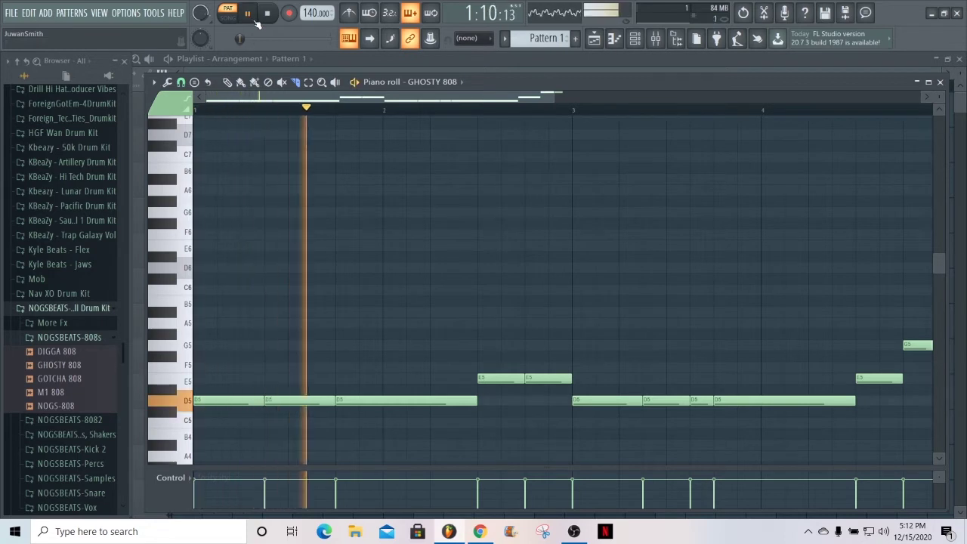
{"action": "left_click", "coordinate": [252, 18]}
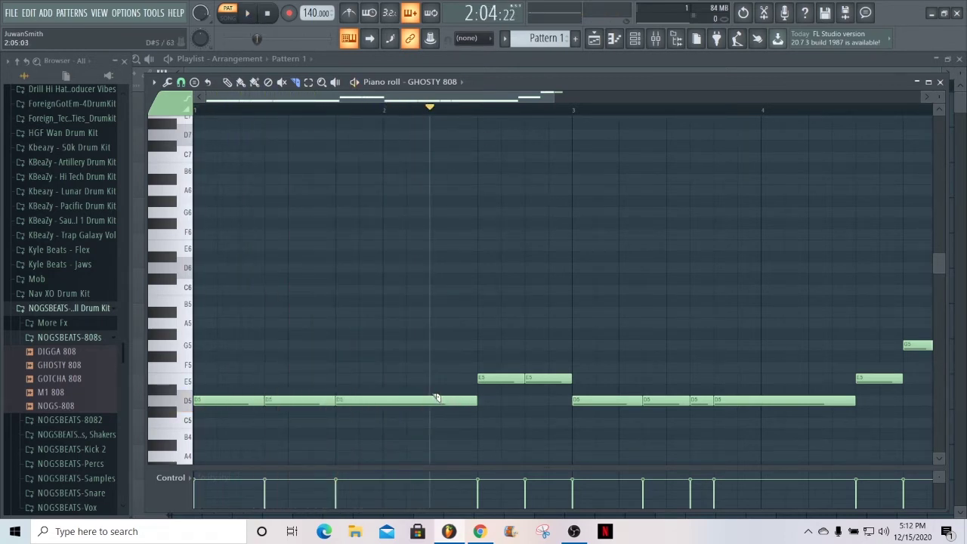
{"action": "left_click_drag", "start_coordinate": [436, 398], "coordinate": [436, 435]}
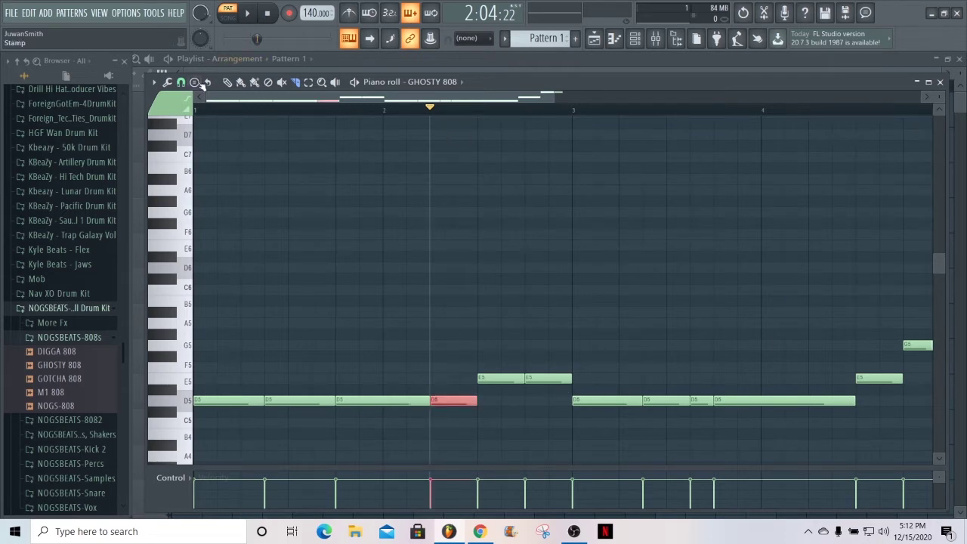
{"action": "left_click", "coordinate": [227, 82]}
{"action": "left_click_drag", "start_coordinate": [431, 113], "coordinate": [196, 158]}
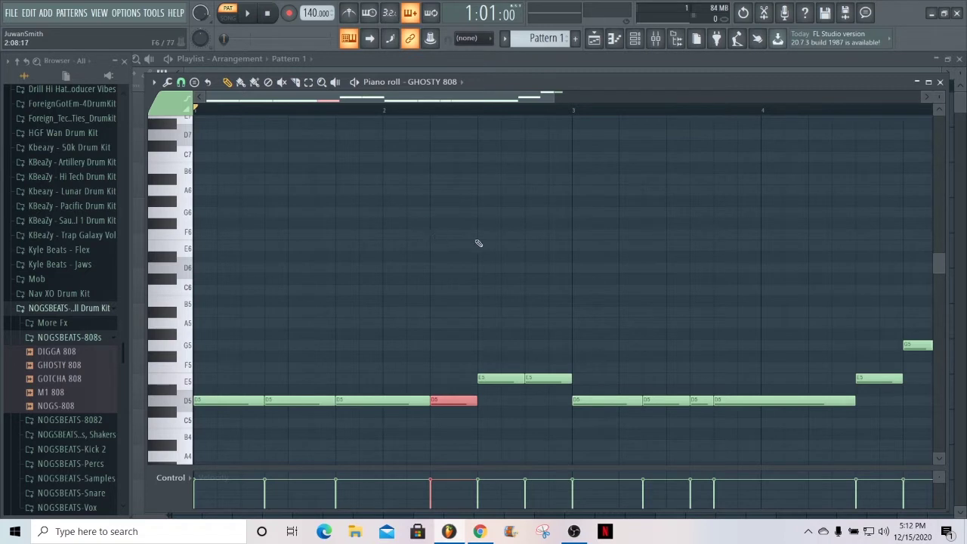
Step: Place an F7 note above the cut at step 5 of bar 2 and shorten it to one step
{"action": "scroll", "coordinate": [448, 373], "scroll_direction": "up", "scroll_amount": 1}
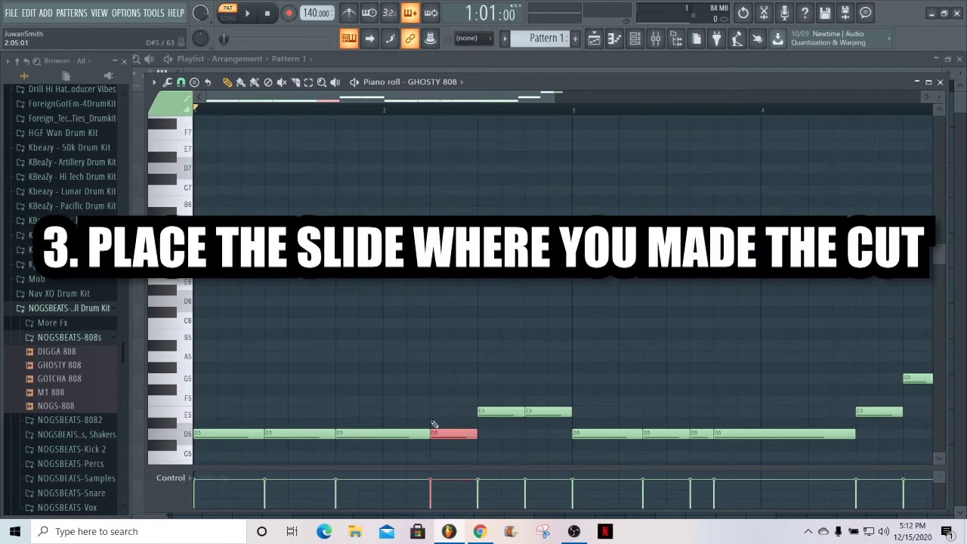
{"action": "left_click", "coordinate": [432, 114]}
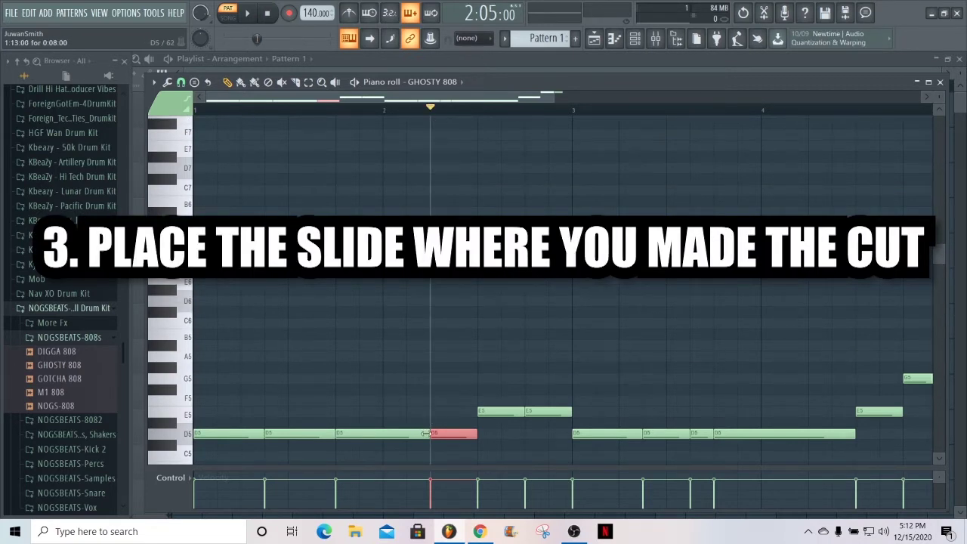
{"action": "scroll", "coordinate": [448, 314], "scroll_direction": "up", "scroll_amount": 2}
{"action": "scroll", "coordinate": [450, 302], "scroll_direction": "down", "scroll_amount": 4}
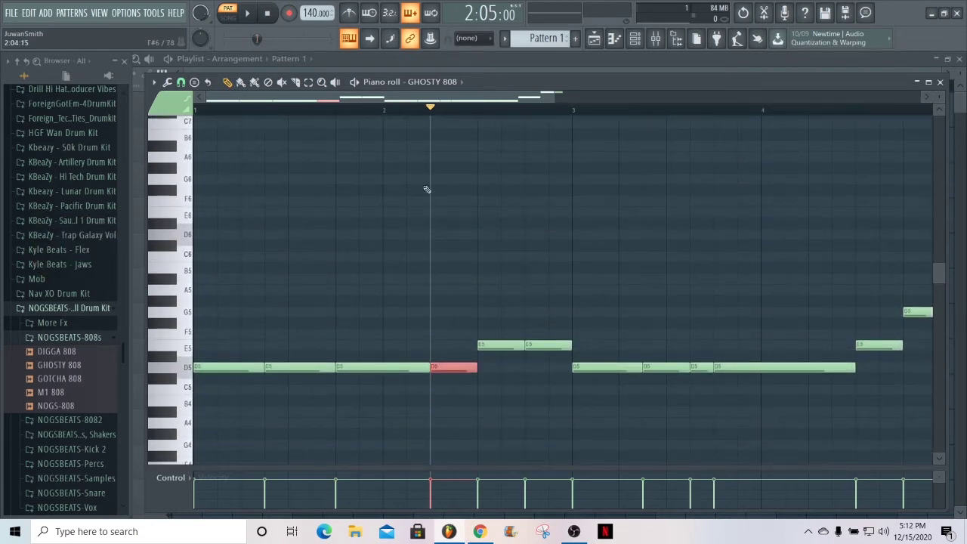
{"action": "scroll", "coordinate": [435, 310], "scroll_direction": "up", "scroll_amount": 2}
{"action": "scroll", "coordinate": [343, 232], "scroll_direction": "up", "scroll_amount": 2}
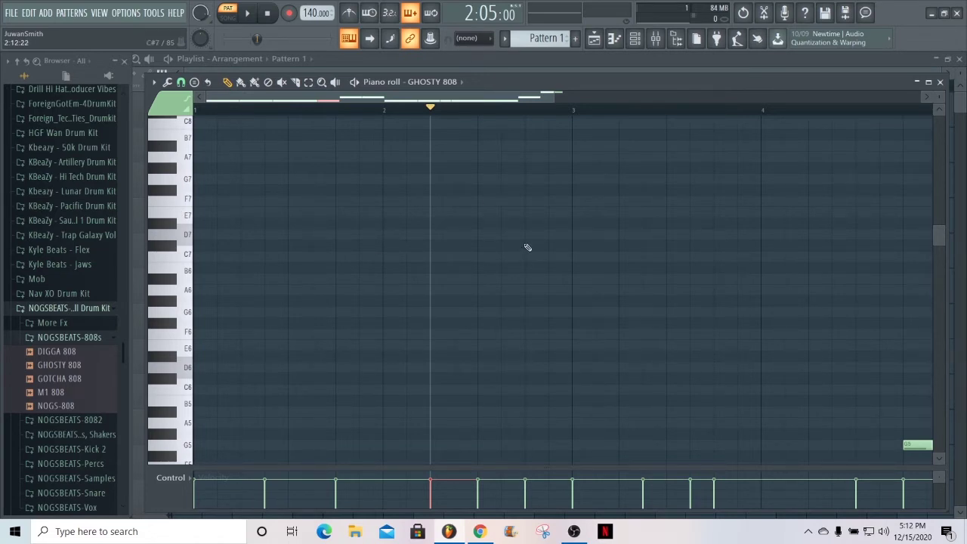
{"action": "scroll", "coordinate": [477, 352], "scroll_direction": "down", "scroll_amount": 3}
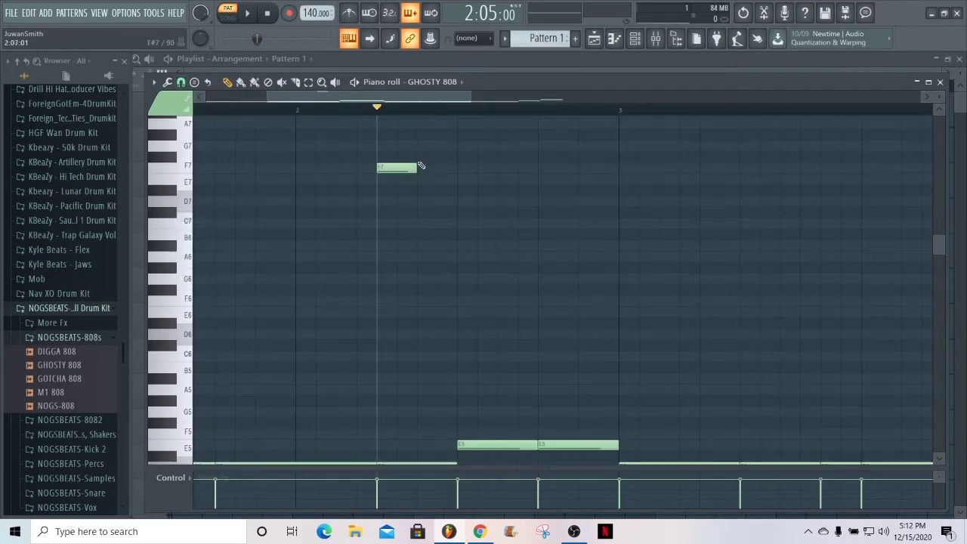
{"action": "left_click_drag", "start_coordinate": [416, 167], "coordinate": [391, 171]}
Step: Turn the F7 note at step 5 of bar 2 into a slide note through its note properties
{"action": "scroll", "coordinate": [386, 168], "scroll_direction": "up", "scroll_amount": 3}
{"action": "scroll", "coordinate": [433, 297], "scroll_direction": "up", "scroll_amount": 2}
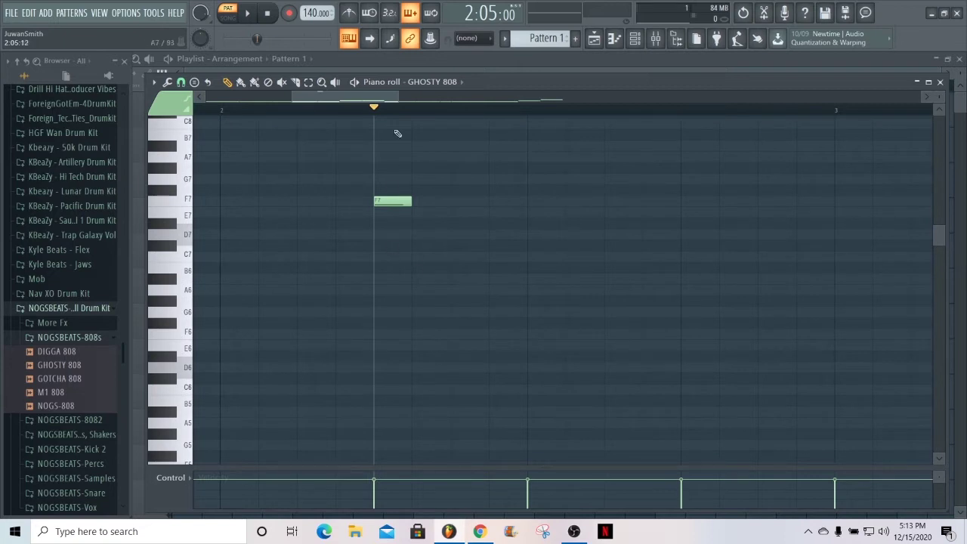
{"action": "scroll", "coordinate": [433, 377], "scroll_direction": "down", "scroll_amount": 8}
{"action": "scroll", "coordinate": [425, 369], "scroll_direction": "up", "scroll_amount": 6}
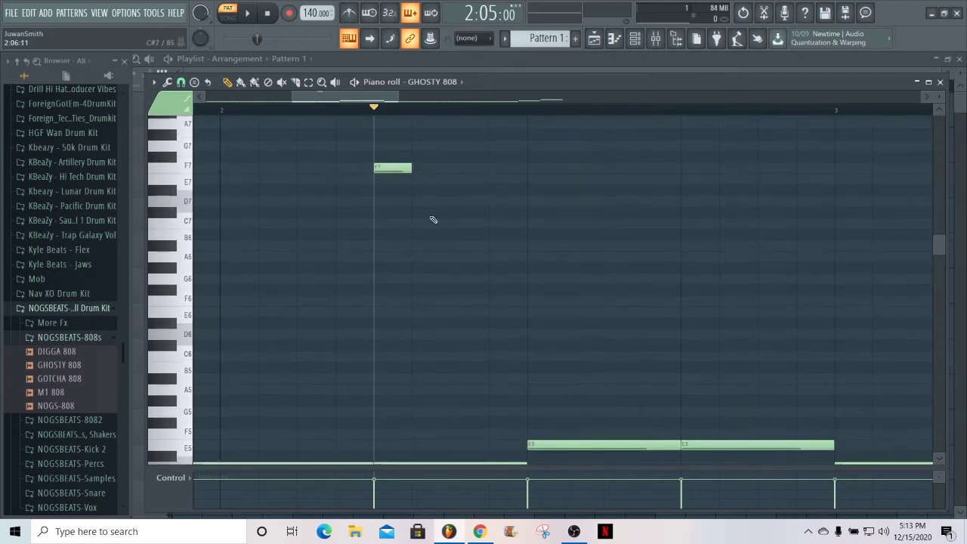
{"action": "scroll", "coordinate": [380, 341], "scroll_direction": "down", "scroll_amount": 2}
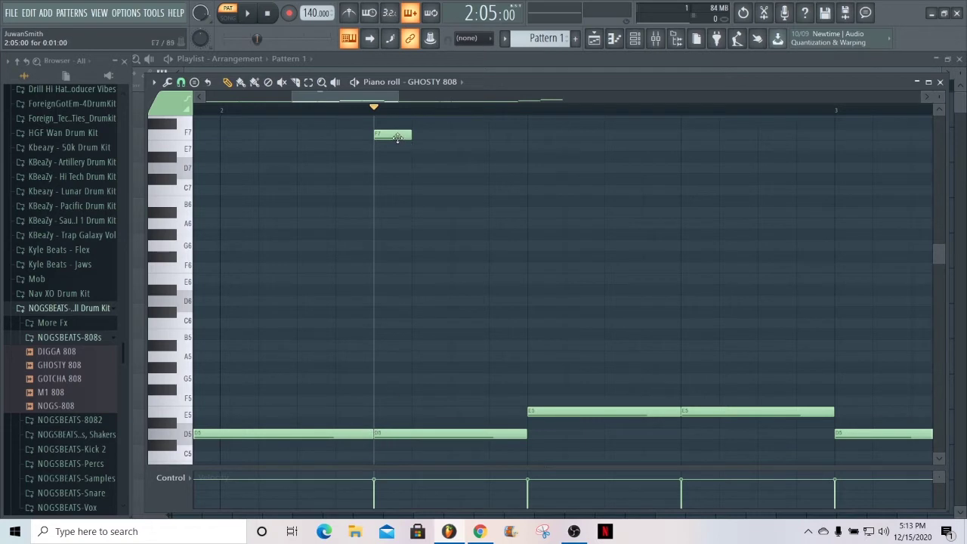
{"action": "scroll", "coordinate": [415, 234], "scroll_direction": "up", "scroll_amount": 2}
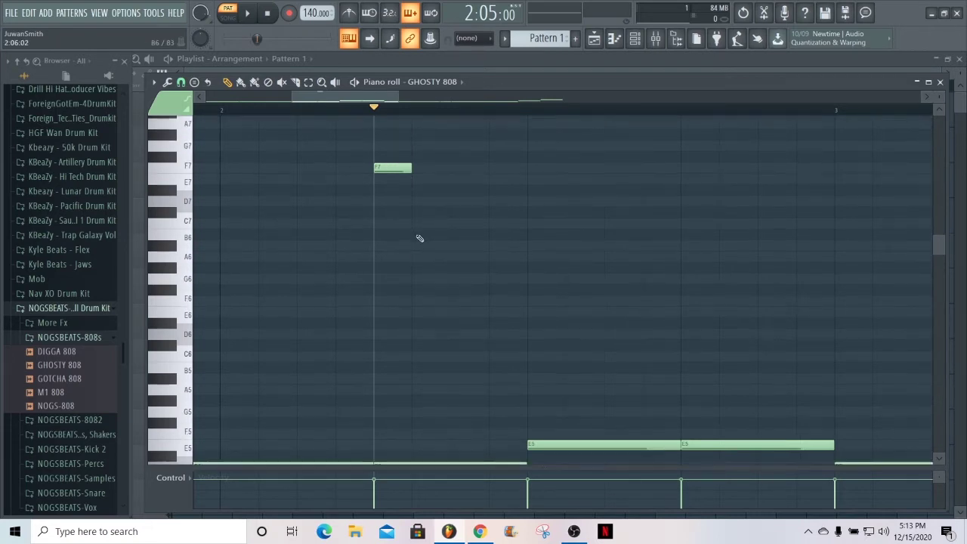
{"action": "scroll", "coordinate": [415, 230], "scroll_direction": "down", "scroll_amount": 2}
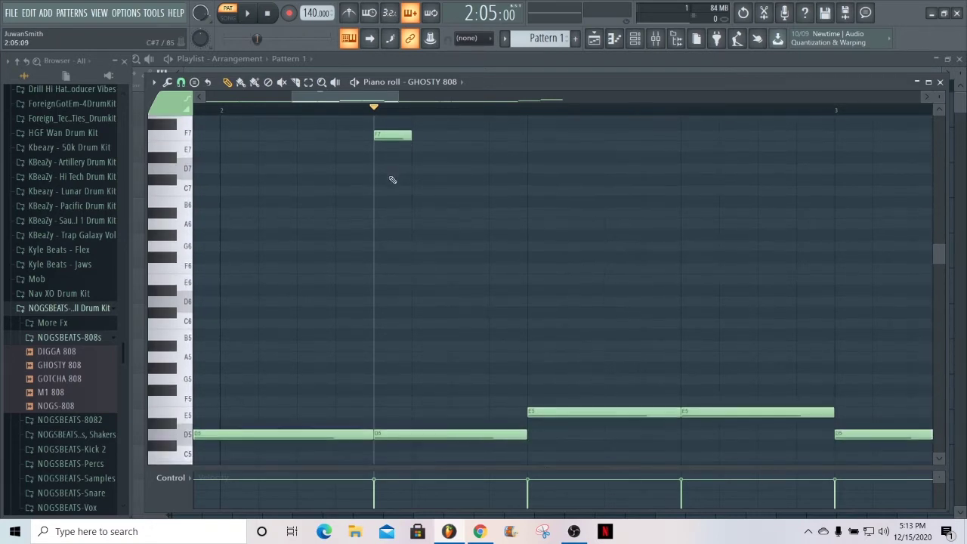
{"action": "double_click", "coordinate": [386, 136]}
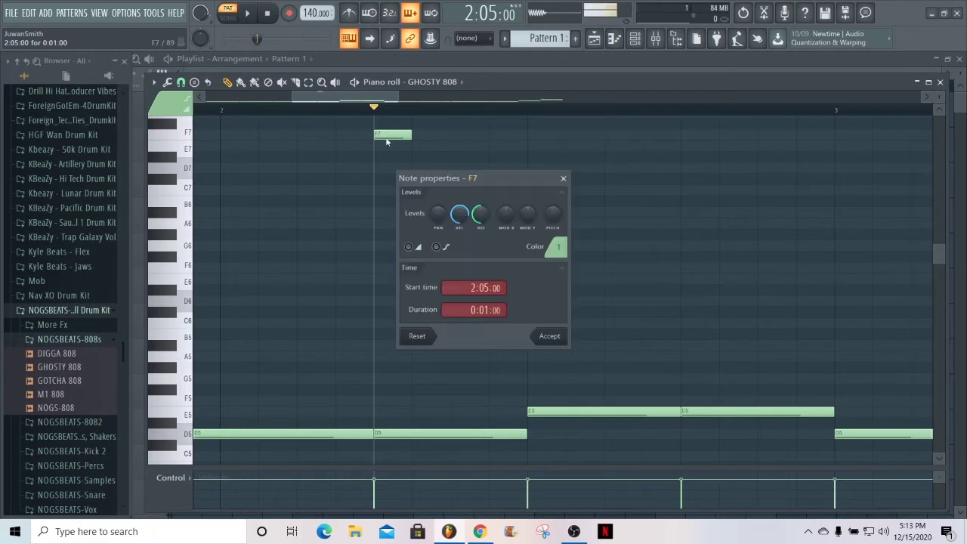
{"action": "left_click", "coordinate": [409, 247]}
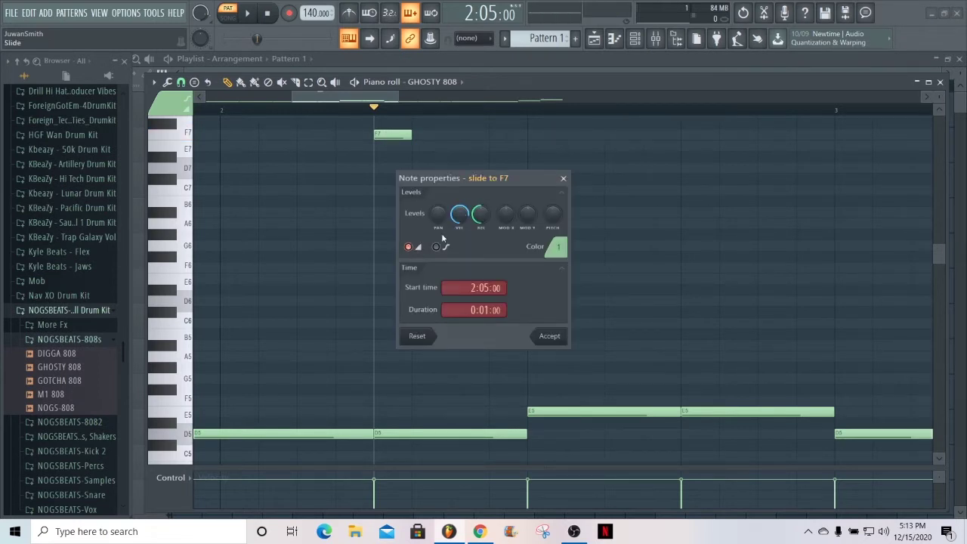
{"action": "left_click", "coordinate": [549, 337]}
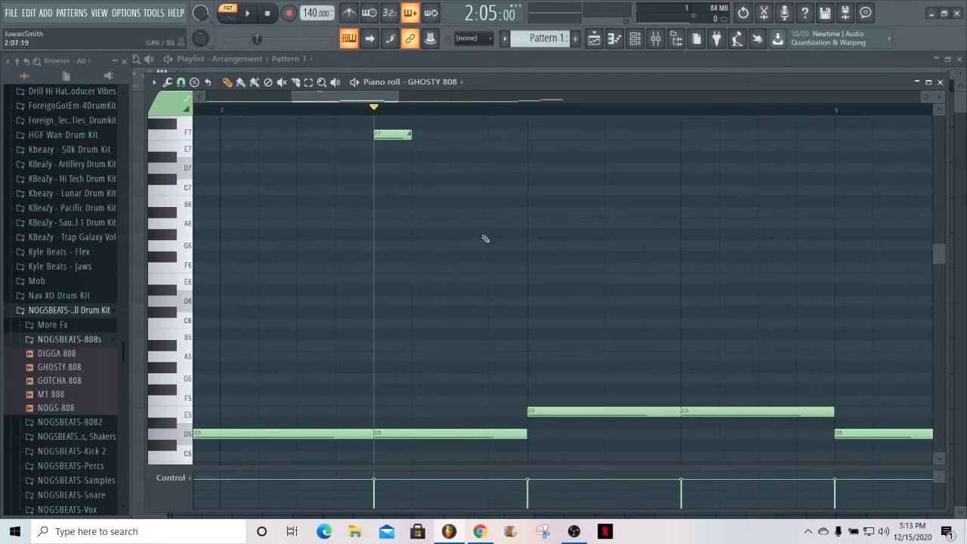
Step: Try slide notes at C8 on step 7 and A#7 on step 9 of bar 2, and delete both
{"action": "scroll", "coordinate": [483, 241], "scroll_direction": "up", "scroll_amount": 2}
{"action": "scroll", "coordinate": [556, 227], "scroll_direction": "up", "scroll_amount": 4}
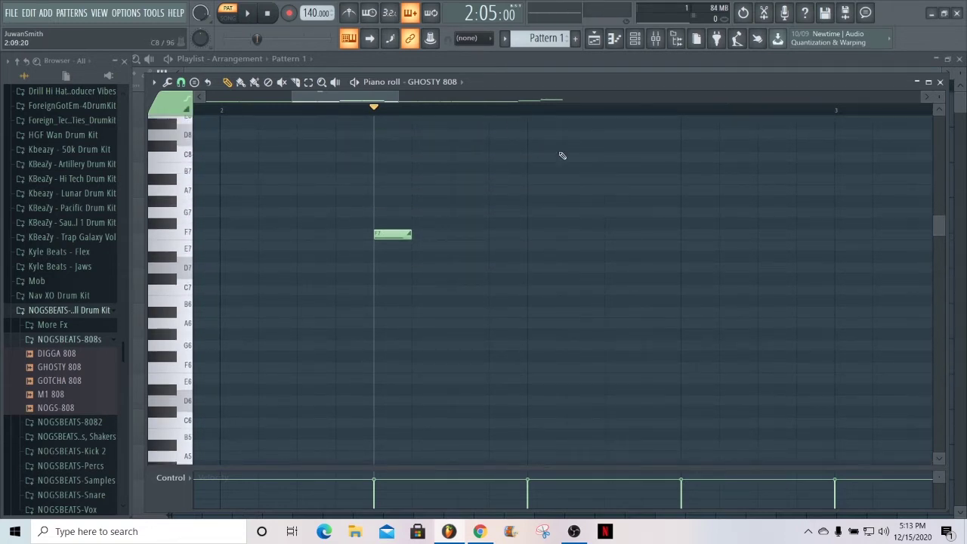
{"action": "left_click", "coordinate": [454, 155]}
{"action": "left_click", "coordinate": [532, 179]}
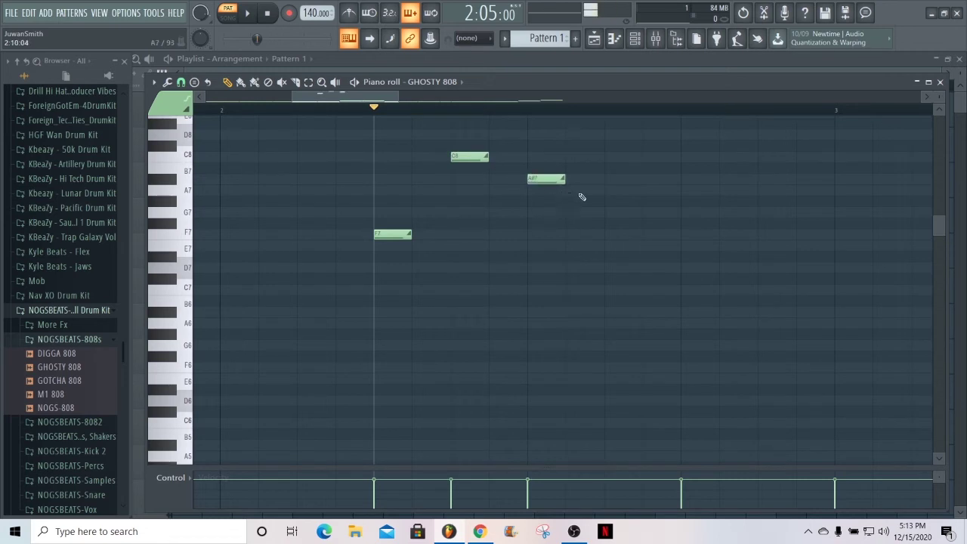
{"action": "right_click", "coordinate": [547, 179]}
{"action": "right_click", "coordinate": [469, 156]}
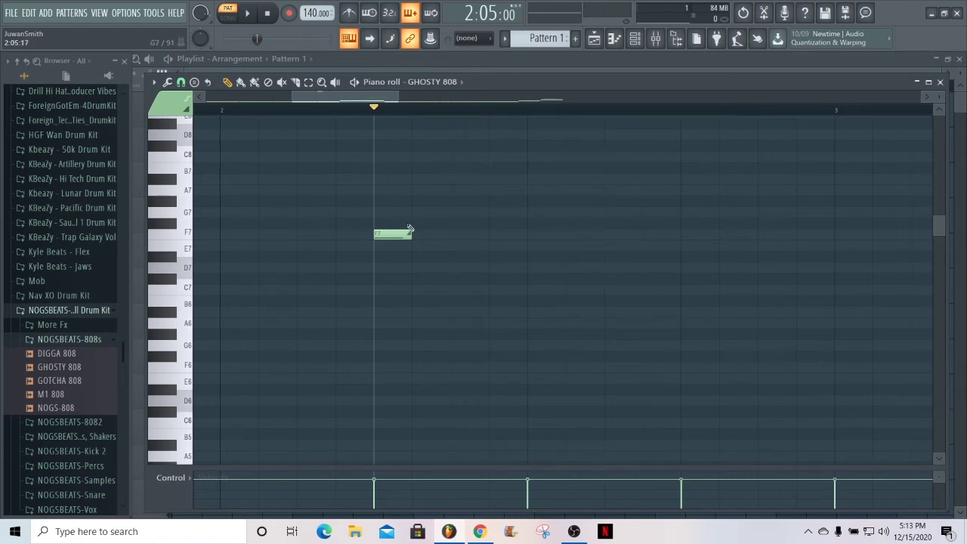
Step: Move the playhead to the start of bar 2 and play the pattern to audition the F7 slide
{"action": "scroll", "coordinate": [404, 167], "scroll_direction": "down", "scroll_amount": 4}
{"action": "scroll", "coordinate": [400, 183], "scroll_direction": "down", "scroll_amount": 2}
{"action": "scroll", "coordinate": [396, 208], "scroll_direction": "up", "scroll_amount": 2}
{"action": "scroll", "coordinate": [380, 99], "scroll_direction": "down", "scroll_amount": 1}
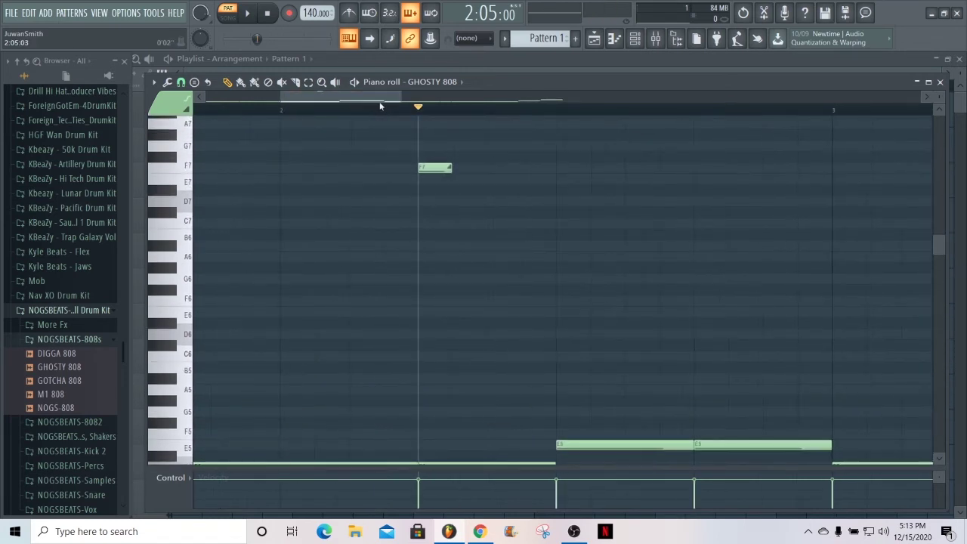
{"action": "left_click", "coordinate": [286, 111]}
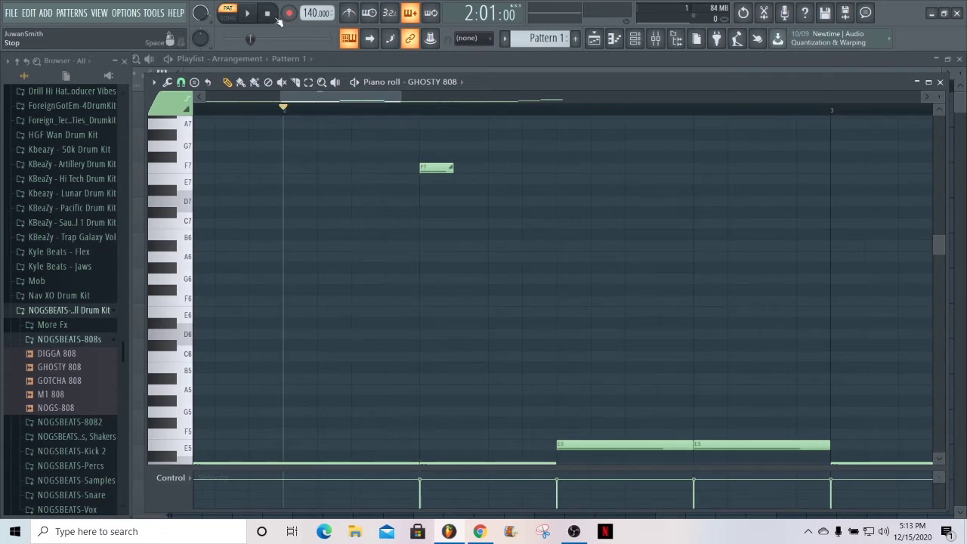
{"action": "key", "text": "space"}
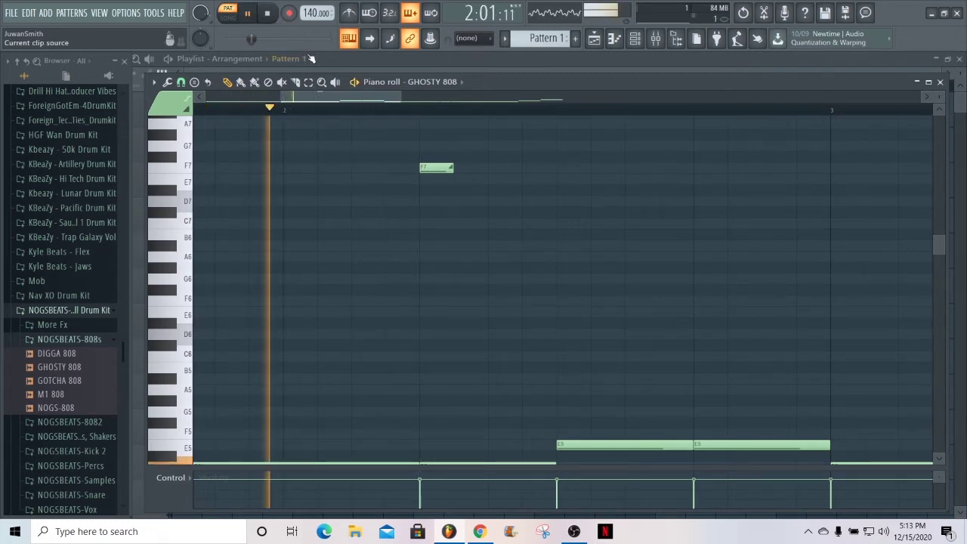
{"action": "key", "text": "space"}
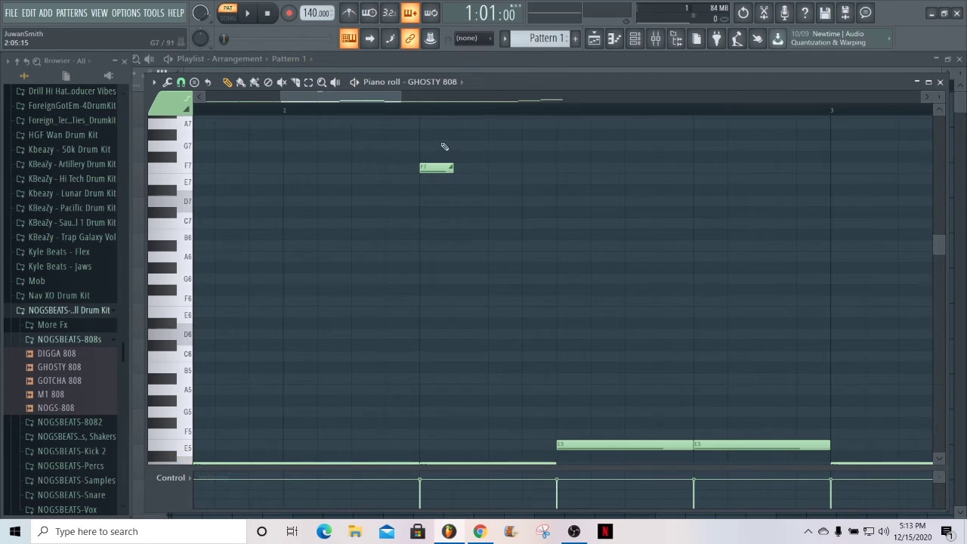
Step: Add a second one-step F7 slide note at step 7 of bar 2
{"action": "scroll", "coordinate": [442, 332], "scroll_direction": "down", "scroll_amount": 3}
{"action": "scroll", "coordinate": [454, 369], "scroll_direction": "up", "scroll_amount": 5}
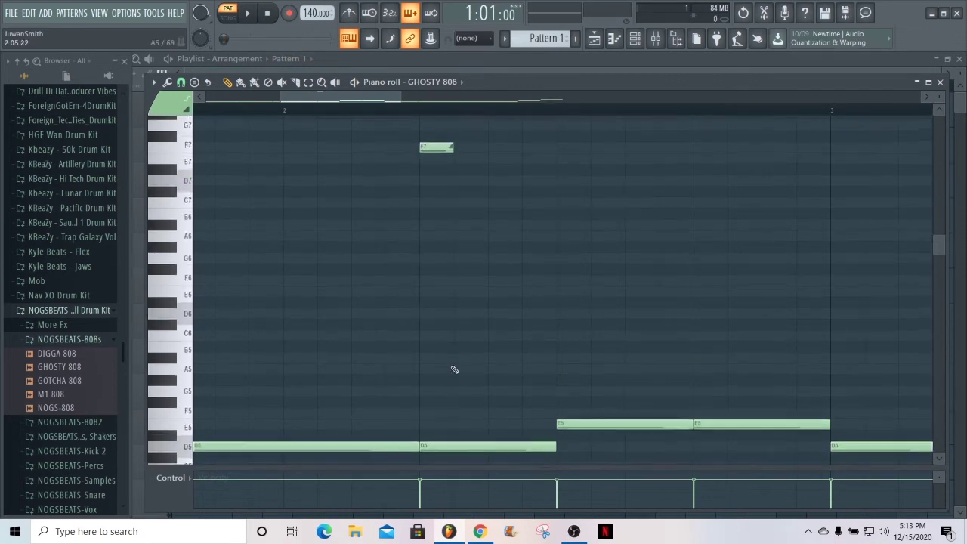
{"action": "left_click_drag", "start_coordinate": [400, 96], "coordinate": [375, 99]}
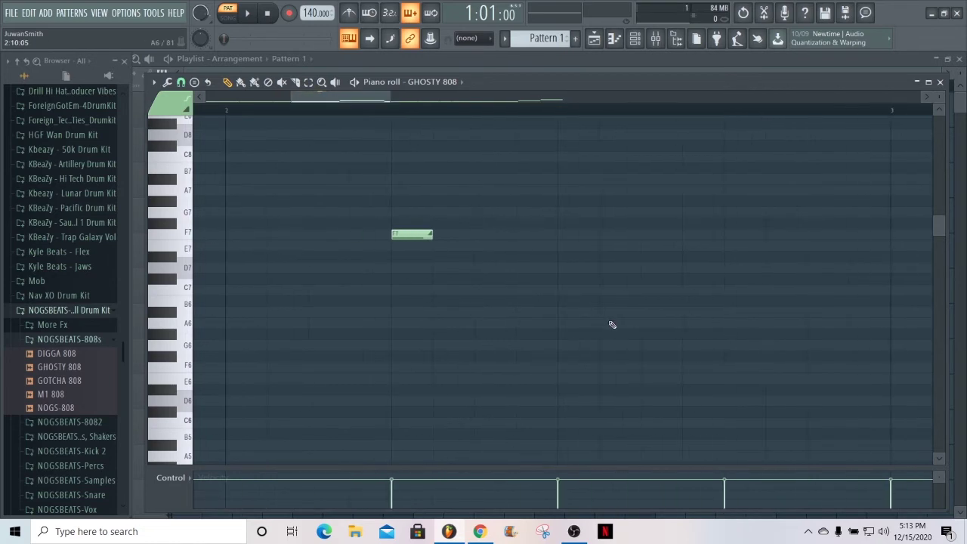
{"action": "scroll", "coordinate": [550, 300], "scroll_direction": "down", "scroll_amount": 3}
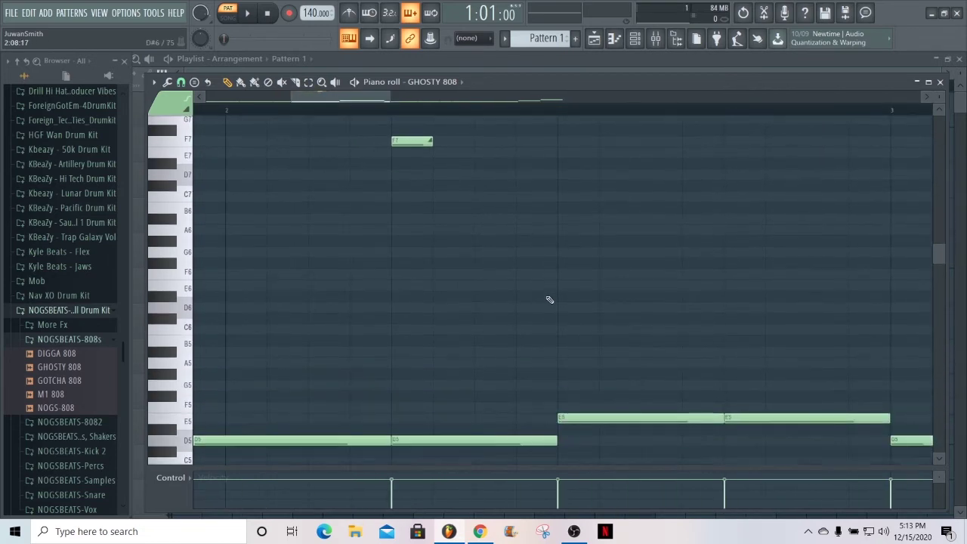
{"action": "left_click", "coordinate": [479, 145]}
{"action": "left_click_drag", "start_coordinate": [479, 145], "coordinate": [479, 135]}
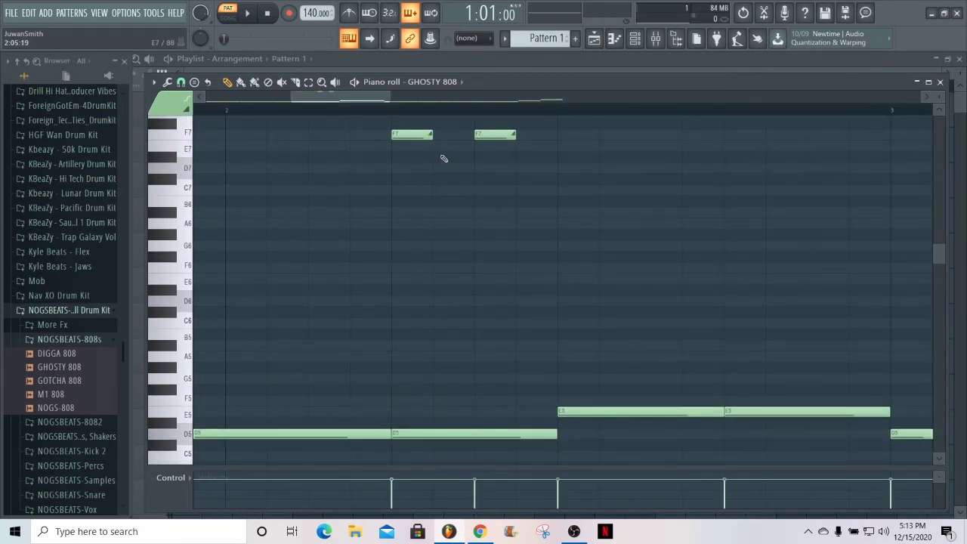
Step: Slice the D5 note at step 7 of bar 2, directly below the second slide note
{"action": "left_click", "coordinate": [304, 84]}
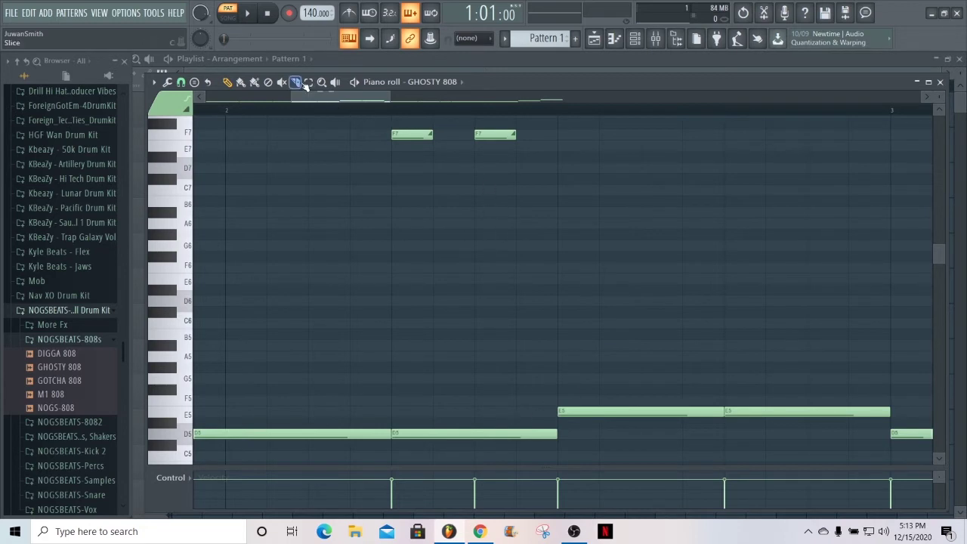
{"action": "left_click", "coordinate": [484, 117]}
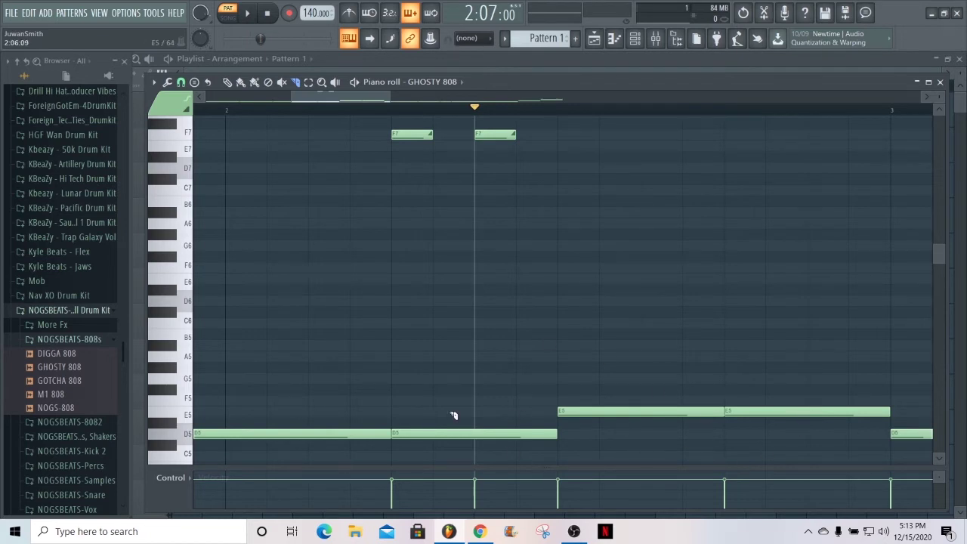
{"action": "left_click_drag", "start_coordinate": [482, 429], "coordinate": [481, 461]}
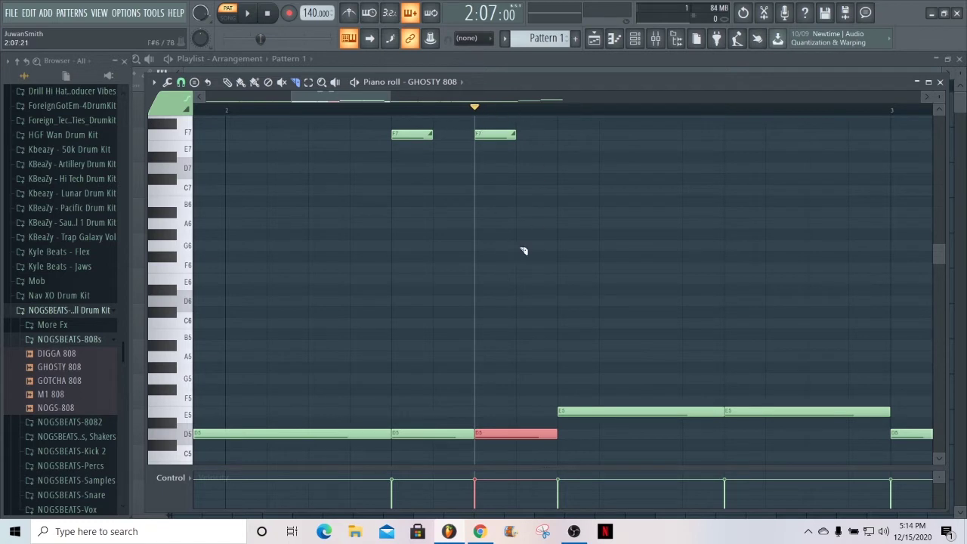
Step: Play the pattern from bar 2 to audition both slides, and place the playhead at step 5 of bar 2
{"action": "scroll", "coordinate": [385, 92], "scroll_direction": "down", "scroll_amount": 1}
{"action": "left_click", "coordinate": [292, 110]}
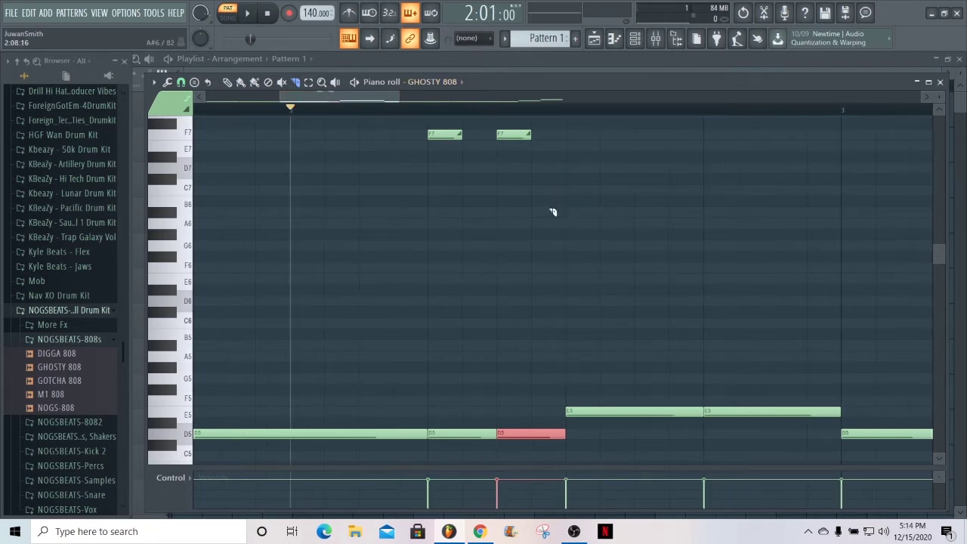
{"action": "key", "text": "space"}
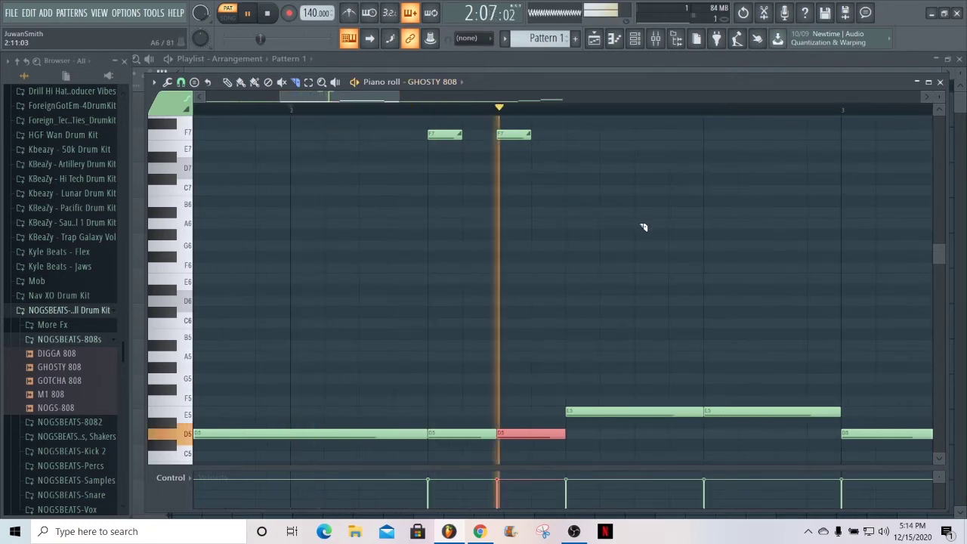
{"action": "key", "text": "space"}
{"action": "left_click", "coordinate": [428, 111]}
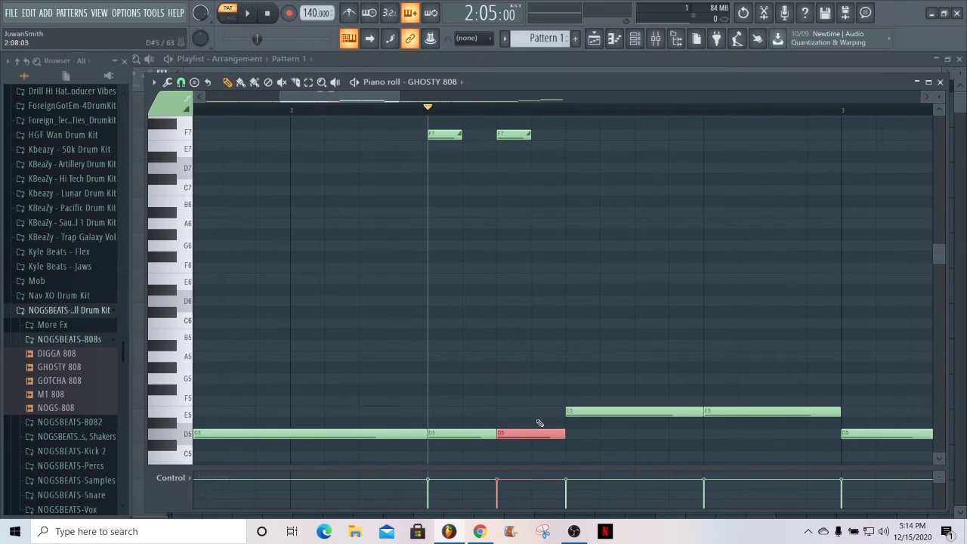
Step: Delete the cut D5 piece at step 7 of bar 2, extend the preceding D5 note over it, and audition the slides without that cut
{"action": "right_click", "coordinate": [505, 434]}
{"action": "left_click_drag", "start_coordinate": [497, 434], "coordinate": [565, 434]}
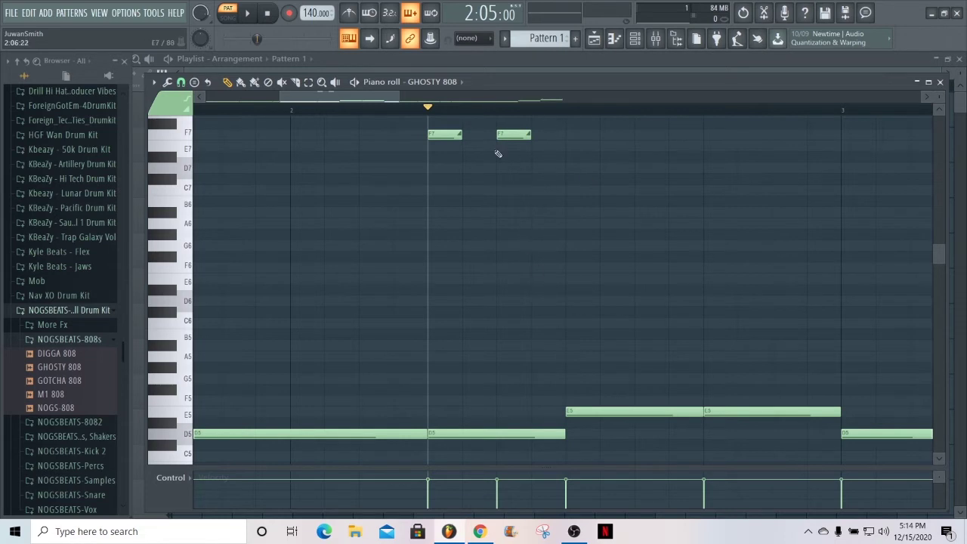
{"action": "left_click", "coordinate": [326, 112]}
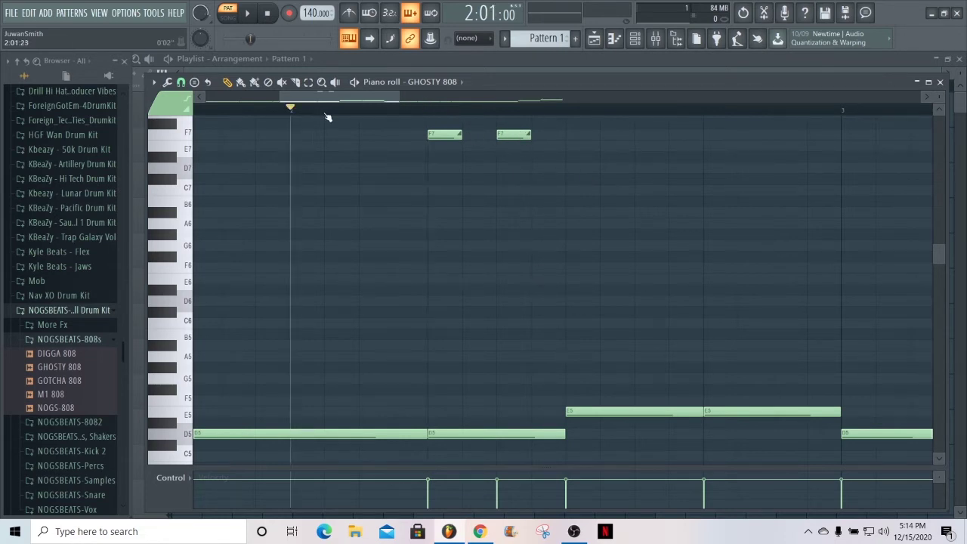
{"action": "key", "text": "space"}
{"action": "key", "text": "space"}
{"action": "left_click", "coordinate": [428, 111]}
{"action": "key", "text": "space"}
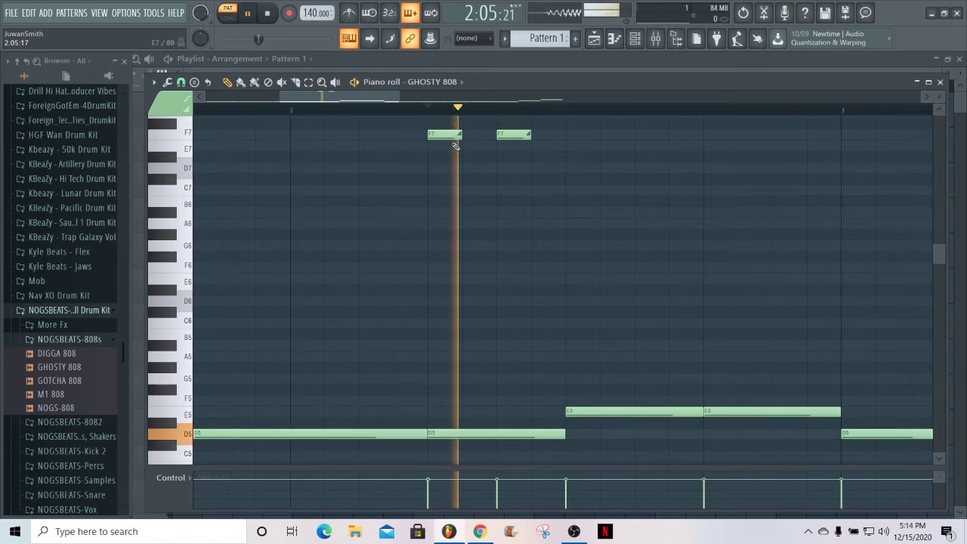
{"action": "key", "text": "space"}
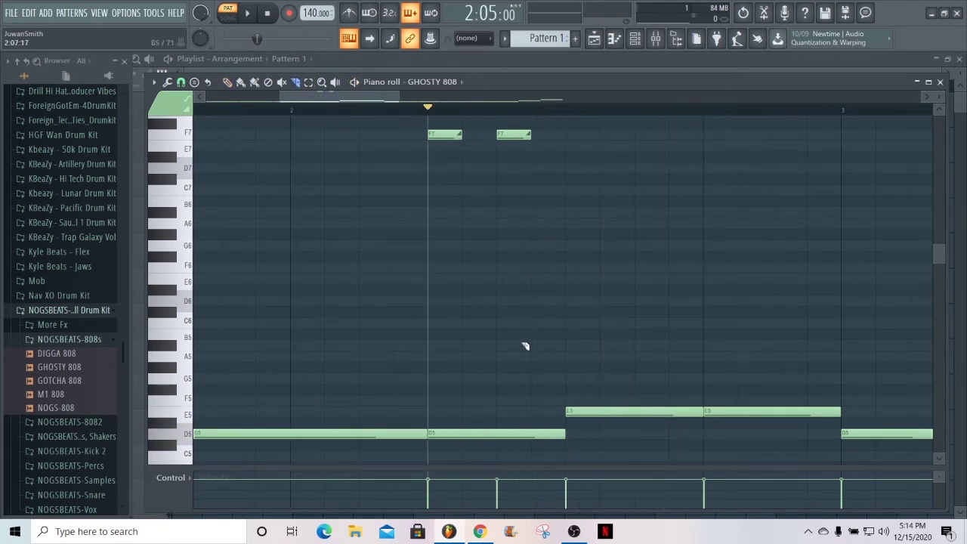
Step: Slice the D5 note at step 7 of bar 2 again, play the result, and return to the Draw tool
{"action": "left_click_drag", "start_coordinate": [499, 422], "coordinate": [499, 463]}
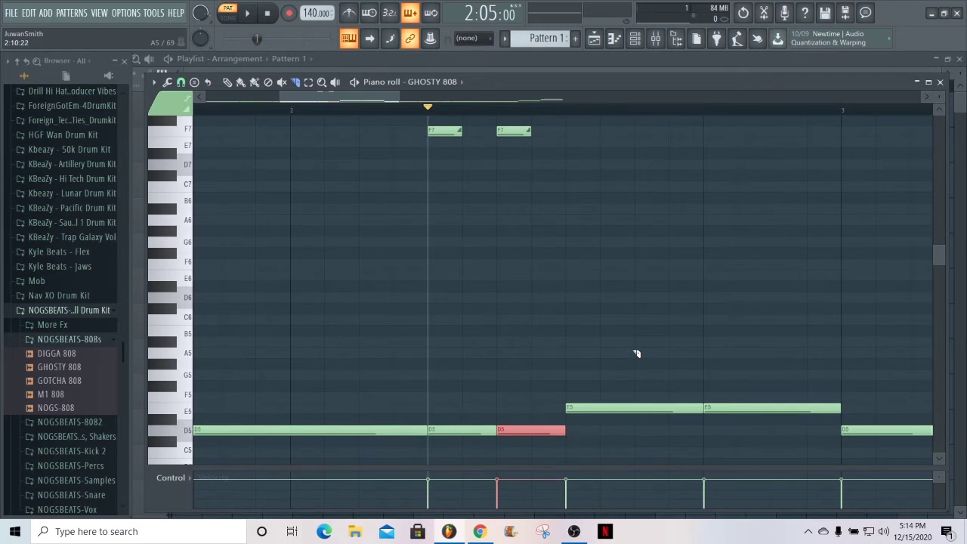
{"action": "key", "text": "space"}
{"action": "key", "text": "space"}
{"action": "mouse_move", "coordinate": [360, 100]}
{"action": "left_mouse_down"}
{"action": "mouse_move", "coordinate": [452, 101]}
{"action": "mouse_move", "coordinate": [378, 100]}
{"action": "left_mouse_up"}
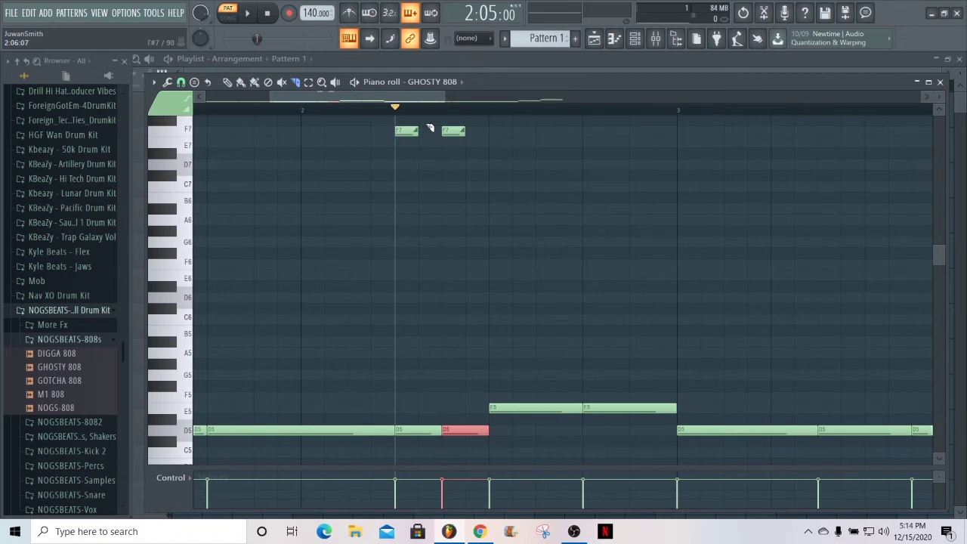
{"action": "left_click", "coordinate": [227, 82]}
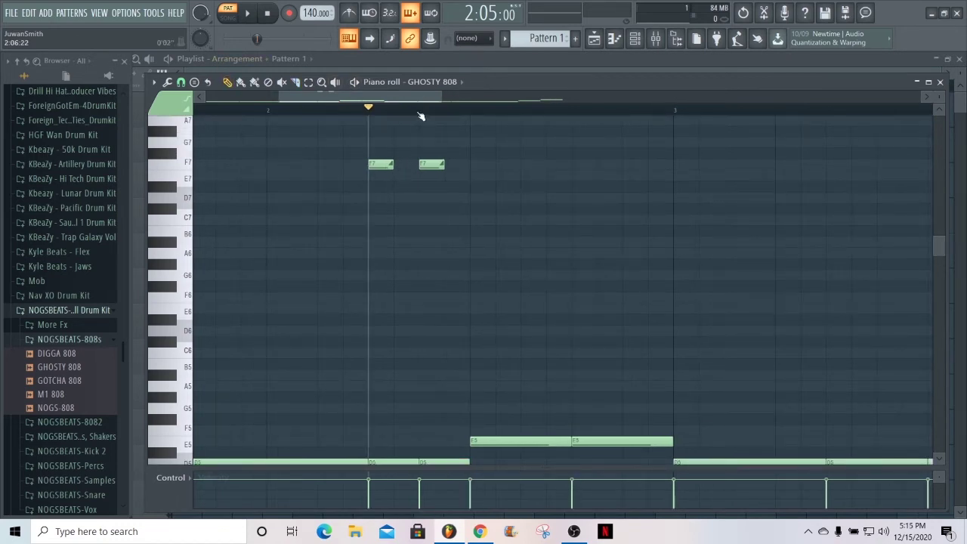
Step: Compare the start positions of the two F7 slide notes with the D5 cuts at steps 5 and 7 of bar 2
{"action": "left_click_drag", "start_coordinate": [419, 99], "coordinate": [334, 126]}
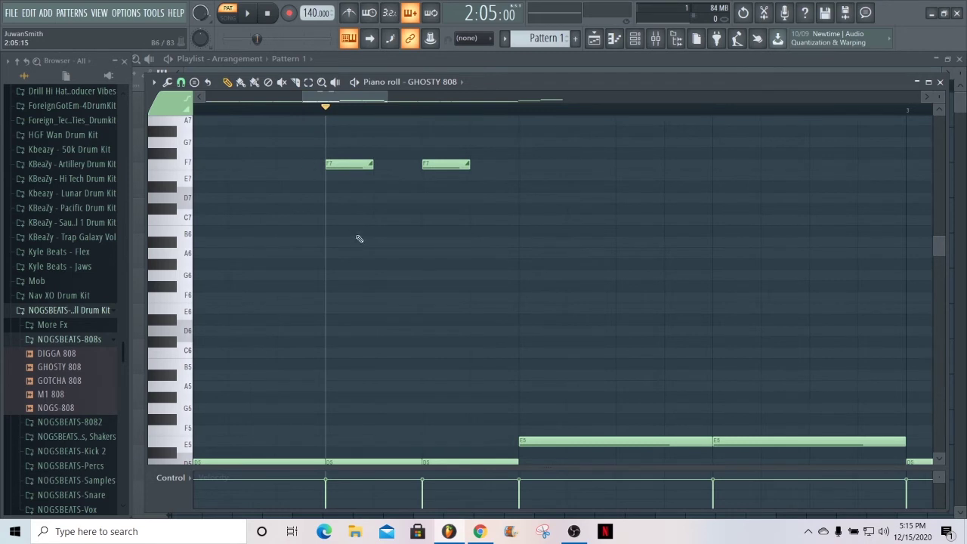
{"action": "scroll", "coordinate": [347, 227], "scroll_direction": "down", "scroll_amount": 2}
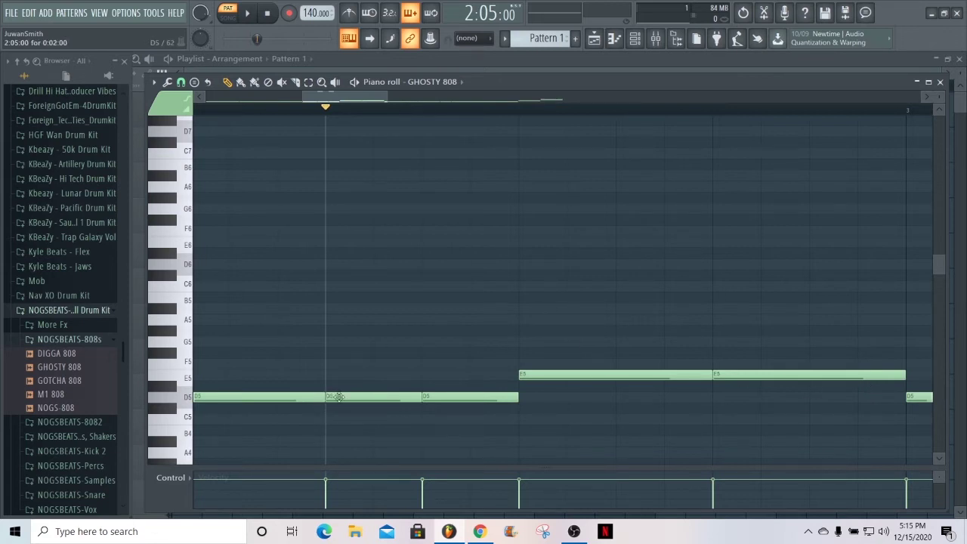
{"action": "scroll", "coordinate": [464, 306], "scroll_direction": "up", "scroll_amount": 3}
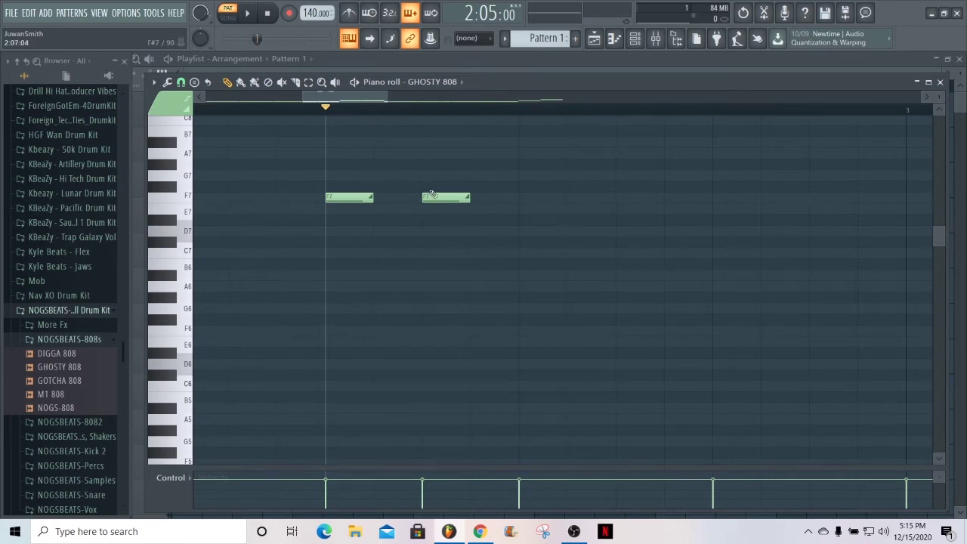
{"action": "scroll", "coordinate": [435, 280], "scroll_direction": "down", "scroll_amount": 3}
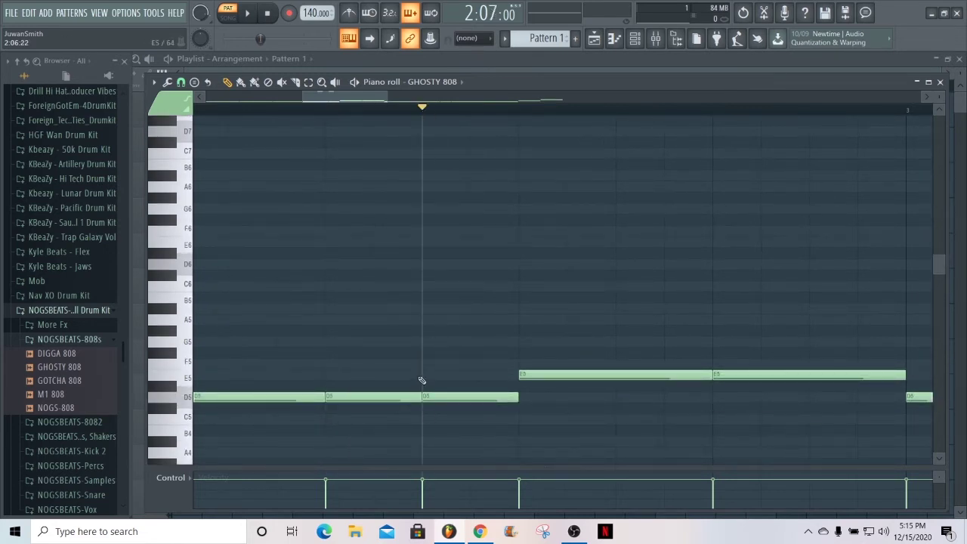
{"action": "scroll", "coordinate": [449, 345], "scroll_direction": "up", "scroll_amount": 7}
{"action": "scroll", "coordinate": [565, 297], "scroll_direction": "down", "scroll_amount": 5}
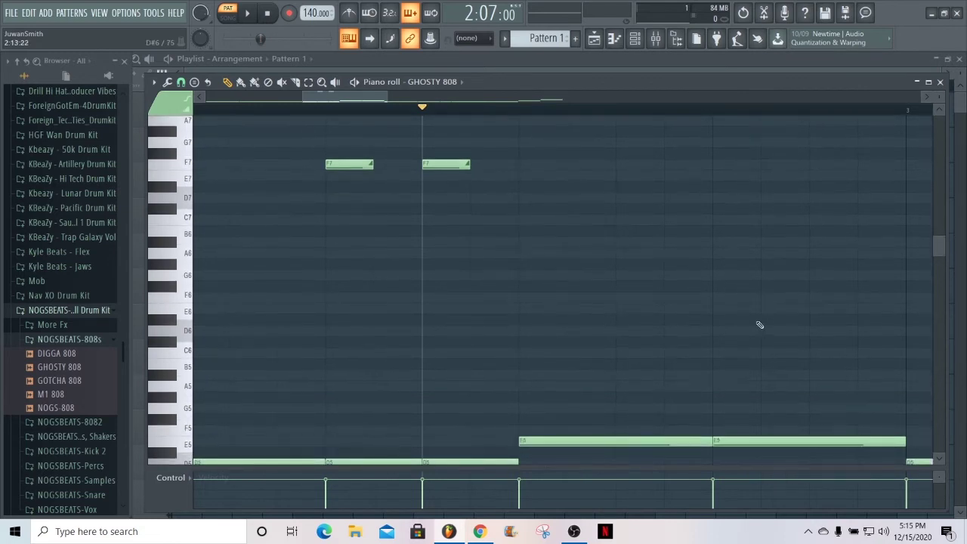
Step: Set the piano roll snap to 1/2 step and place the playhead at step 13 of bar 2
{"action": "left_click", "coordinate": [180, 82]}
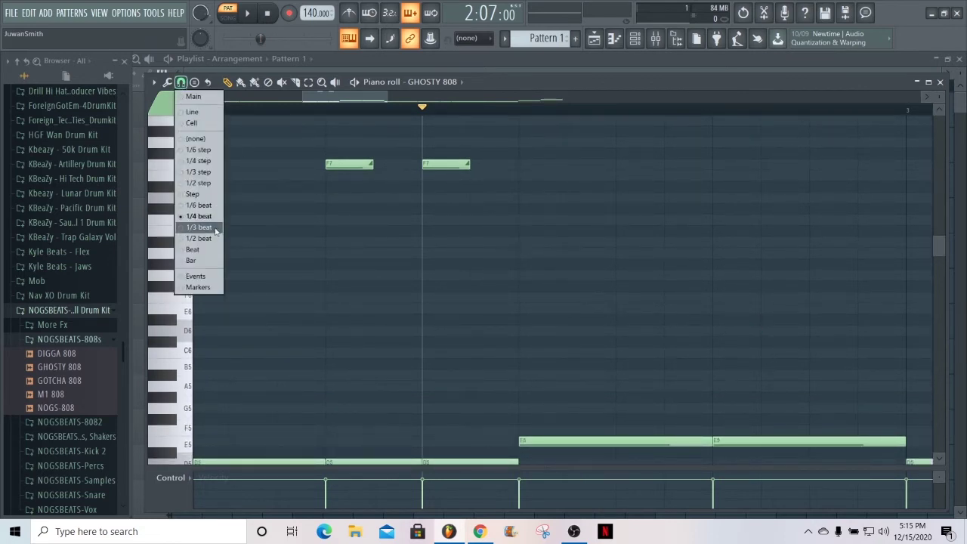
{"action": "left_click", "coordinate": [215, 185]}
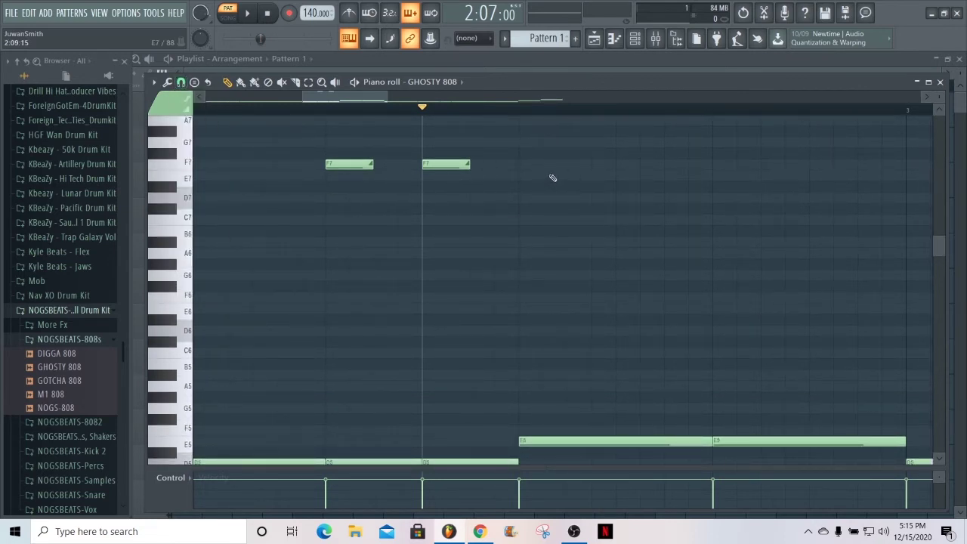
{"action": "left_click", "coordinate": [712, 108]}
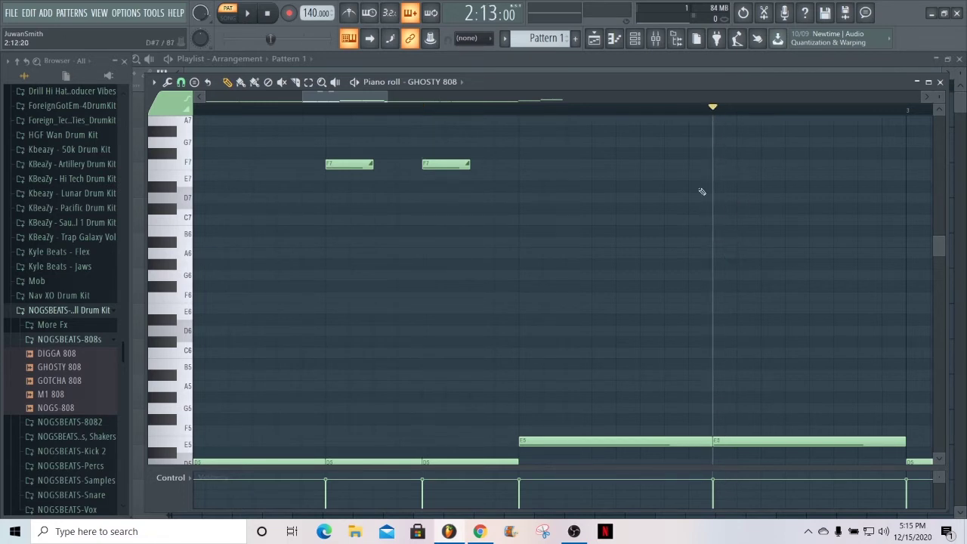
Step: Examine how the F7 slides line up with the D5 cuts and where the E5 notes at the end of bar 2 are cut
{"action": "scroll", "coordinate": [737, 300], "scroll_direction": "up", "scroll_amount": 3}
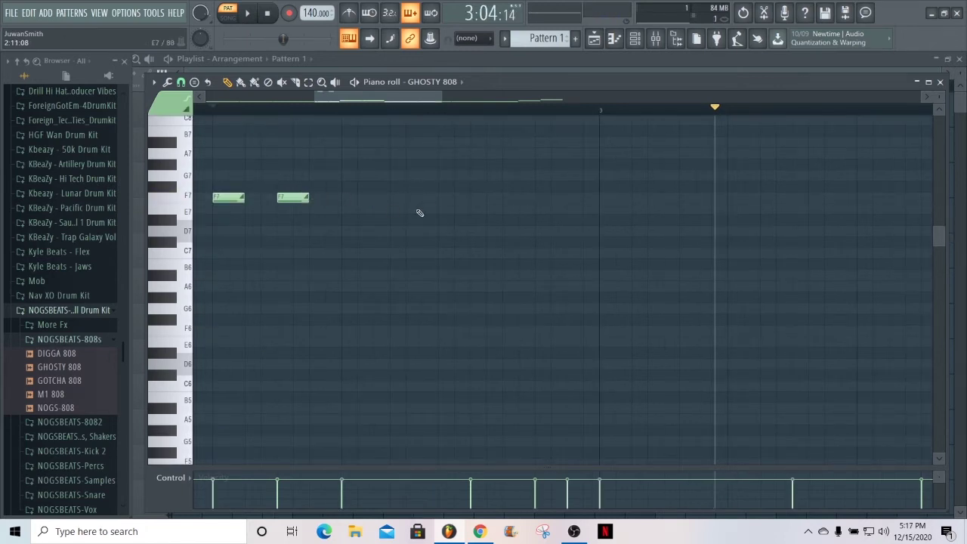
{"action": "scroll", "coordinate": [438, 189], "scroll_direction": "down", "scroll_amount": 2}
{"action": "scroll", "coordinate": [447, 185], "scroll_direction": "up", "scroll_amount": 1}
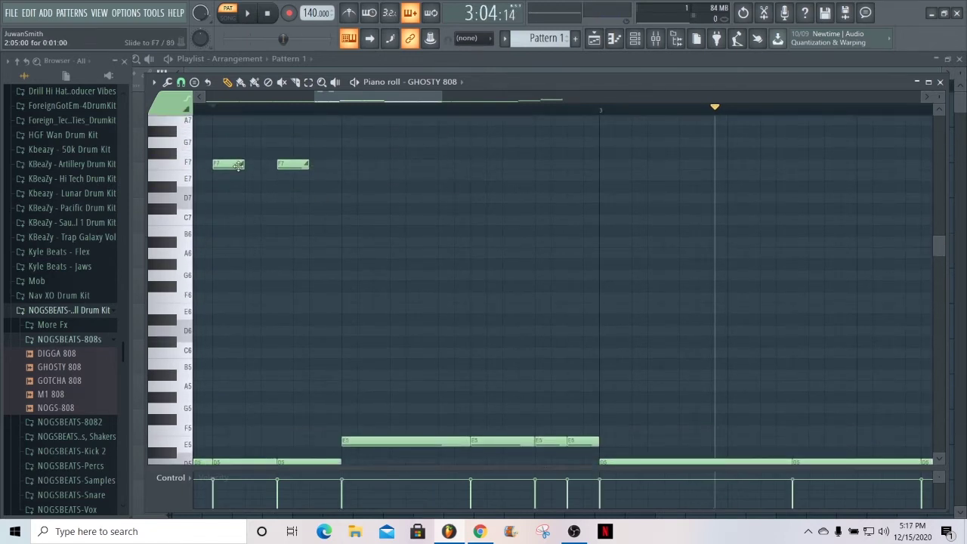
{"action": "scroll", "coordinate": [218, 168], "scroll_direction": "up", "scroll_amount": 1}
{"action": "scroll", "coordinate": [379, 234], "scroll_direction": "down", "scroll_amount": 1}
{"action": "scroll", "coordinate": [380, 236], "scroll_direction": "down", "scroll_amount": 2}
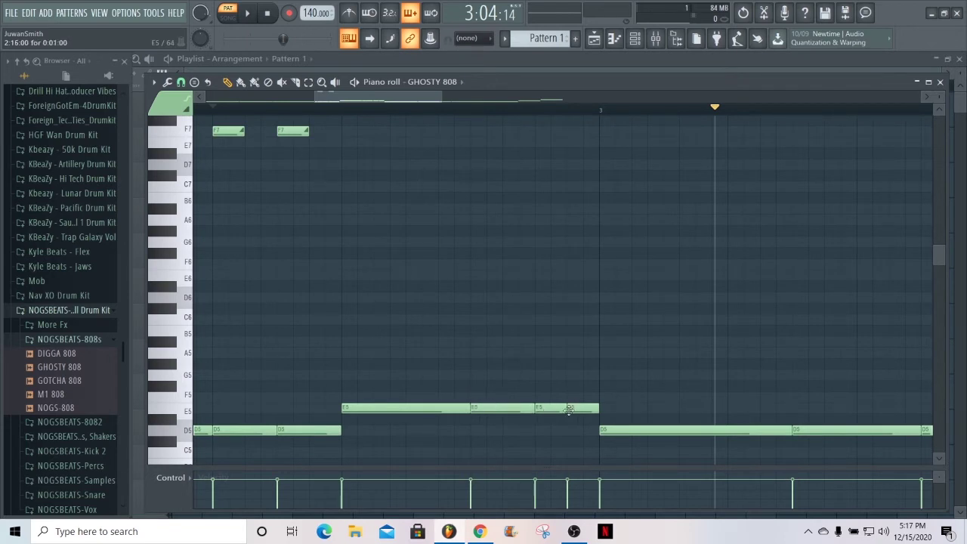
{"action": "scroll", "coordinate": [477, 429], "scroll_direction": "up", "scroll_amount": 5}
{"action": "scroll", "coordinate": [576, 349], "scroll_direction": "down", "scroll_amount": 5}
Step: Add an A#7 slide note at step 13 of bar 2 and shorten it to half a step
{"action": "scroll", "coordinate": [512, 301], "scroll_direction": "up", "scroll_amount": 3}
{"action": "left_click", "coordinate": [474, 142]}
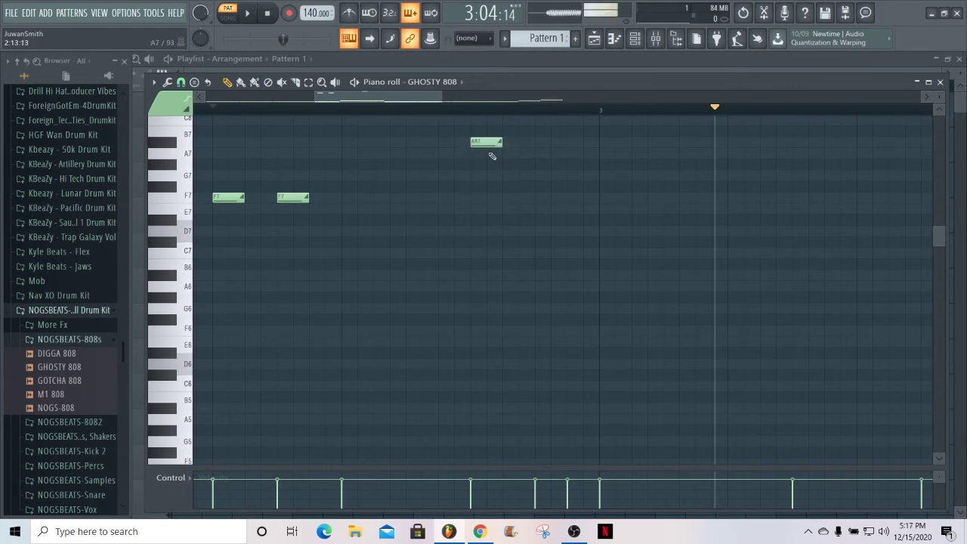
{"action": "left_click_drag", "start_coordinate": [503, 143], "coordinate": [491, 145]}
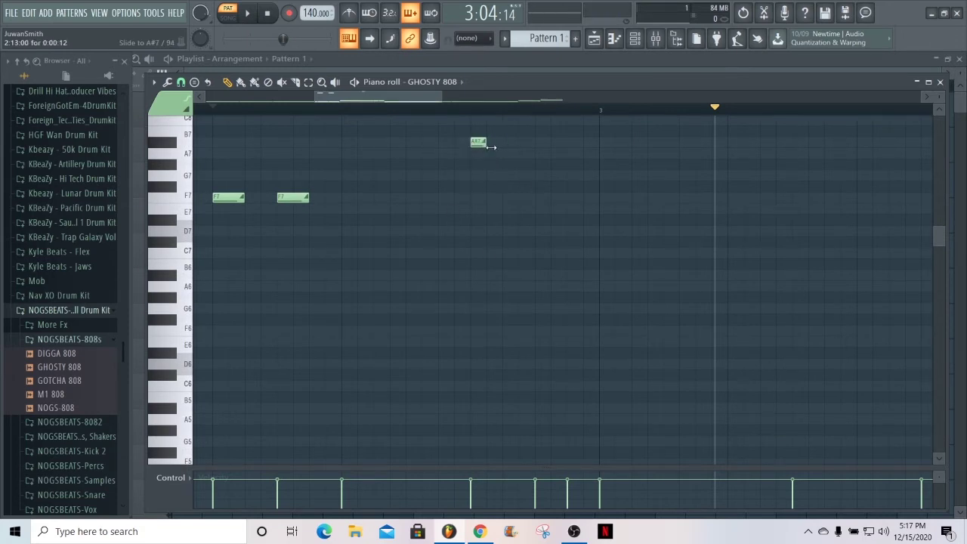
Step: Compare the A#7 slide note with the E5 cut below it at step 13 of bar 2
{"action": "scroll", "coordinate": [489, 308], "scroll_direction": "down", "scroll_amount": 3}
{"action": "scroll", "coordinate": [489, 308], "scroll_direction": "up", "scroll_amount": 3}
{"action": "left_click_drag", "start_coordinate": [387, 97], "coordinate": [377, 116]}
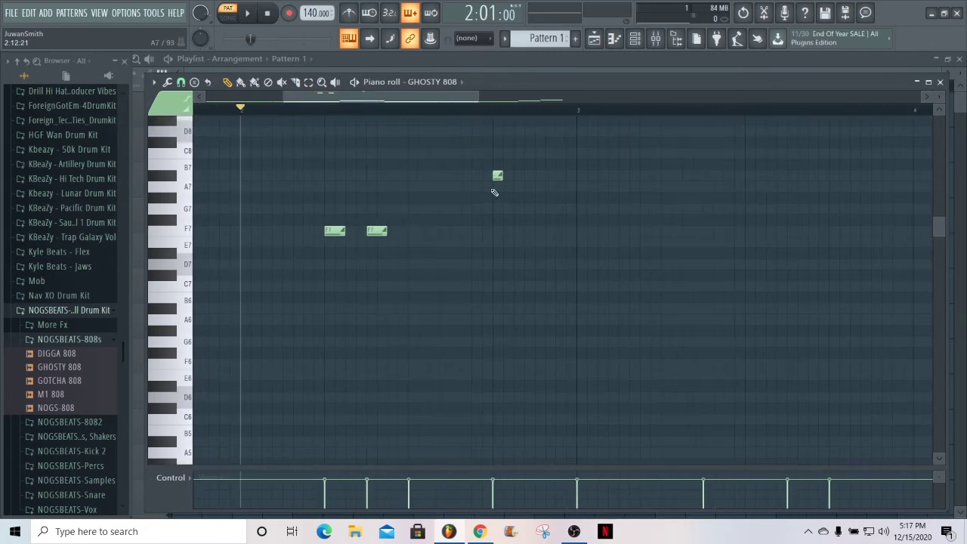
{"action": "scroll", "coordinate": [502, 178], "scroll_direction": "down", "scroll_amount": 5}
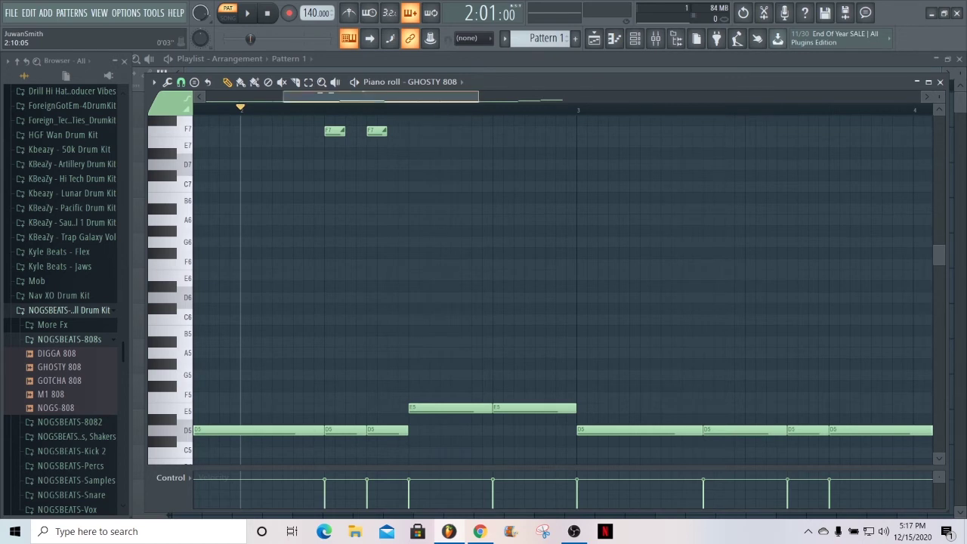
{"action": "scroll", "coordinate": [441, 126], "scroll_direction": "up", "scroll_amount": 1}
{"action": "scroll", "coordinate": [484, 300], "scroll_direction": "up", "scroll_amount": 2}
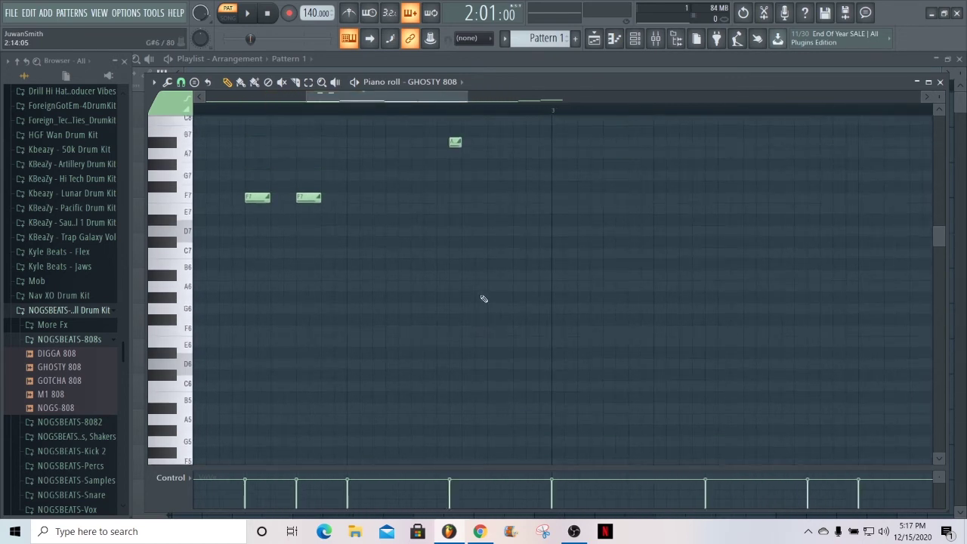
{"action": "scroll", "coordinate": [445, 425], "scroll_direction": "down", "scroll_amount": 2}
{"action": "scroll", "coordinate": [468, 142], "scroll_direction": "up", "scroll_amount": 2}
{"action": "scroll", "coordinate": [437, 96], "scroll_direction": "down", "scroll_amount": 2}
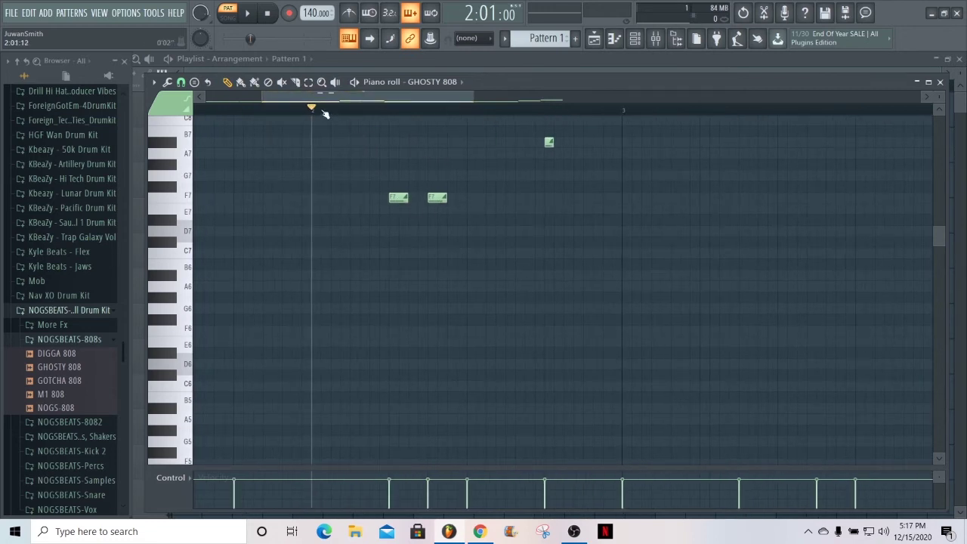
Step: Play the pattern from step 15 of bar 1 to audition the slides in bar 2
{"action": "left_click_drag", "start_coordinate": [323, 112], "coordinate": [278, 112]}
{"action": "key", "text": "space"}
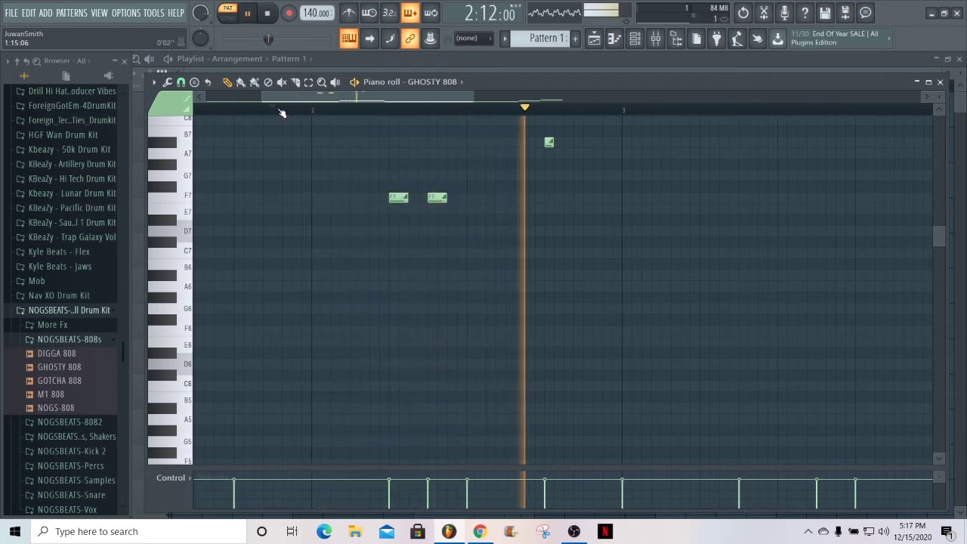
{"action": "key", "text": "space"}
Step: Inspect the three slide notes of bar 2 and the rest of the pattern through bar 4
{"action": "scroll", "coordinate": [420, 114], "scroll_direction": "up", "scroll_amount": 2}
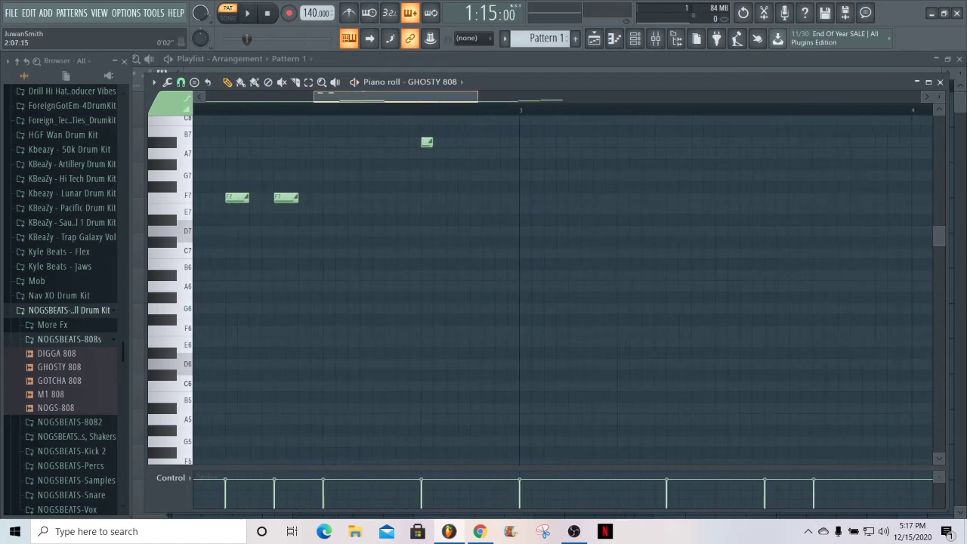
{"action": "scroll", "coordinate": [436, 103], "scroll_direction": "up", "scroll_amount": 2}
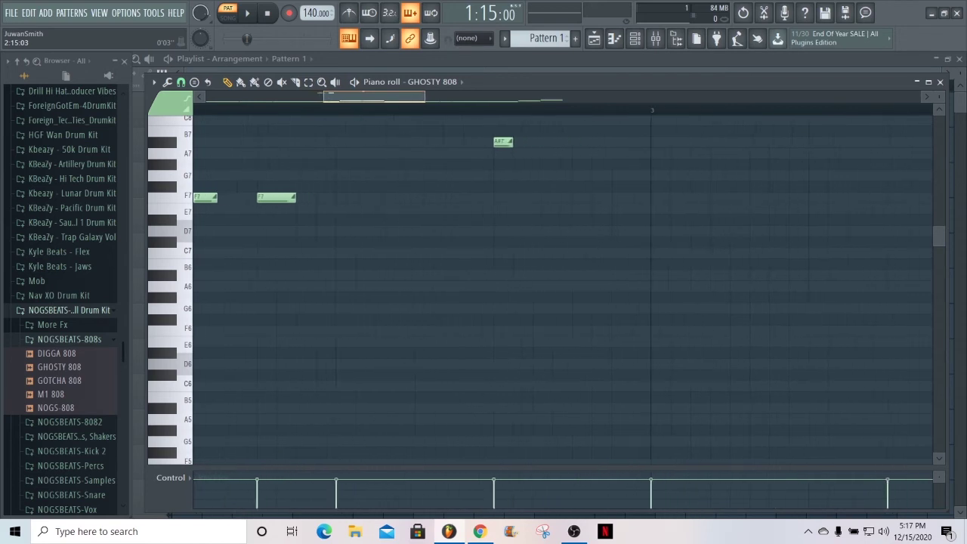
{"action": "scroll", "coordinate": [437, 103], "scroll_direction": "down", "scroll_amount": 1}
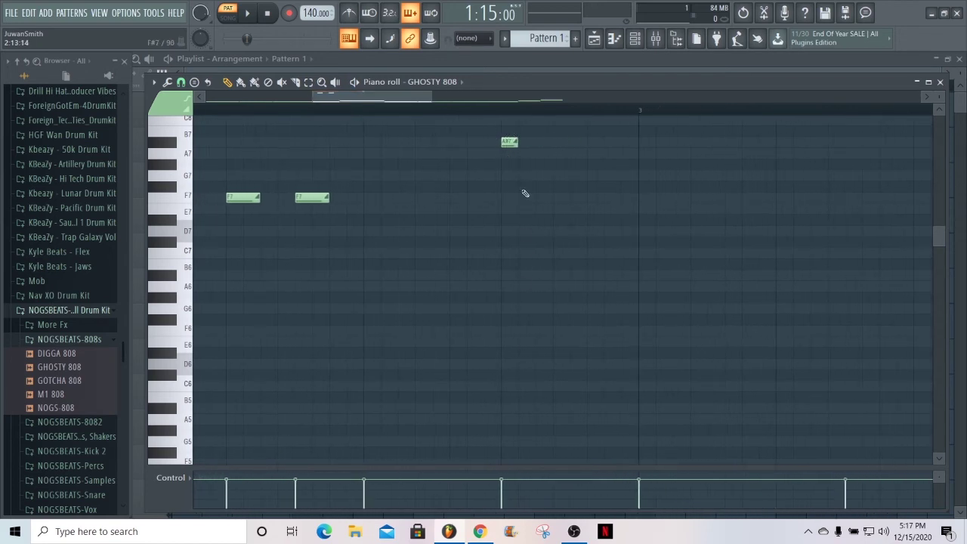
{"action": "scroll", "coordinate": [461, 118], "scroll_direction": "down", "scroll_amount": 3}
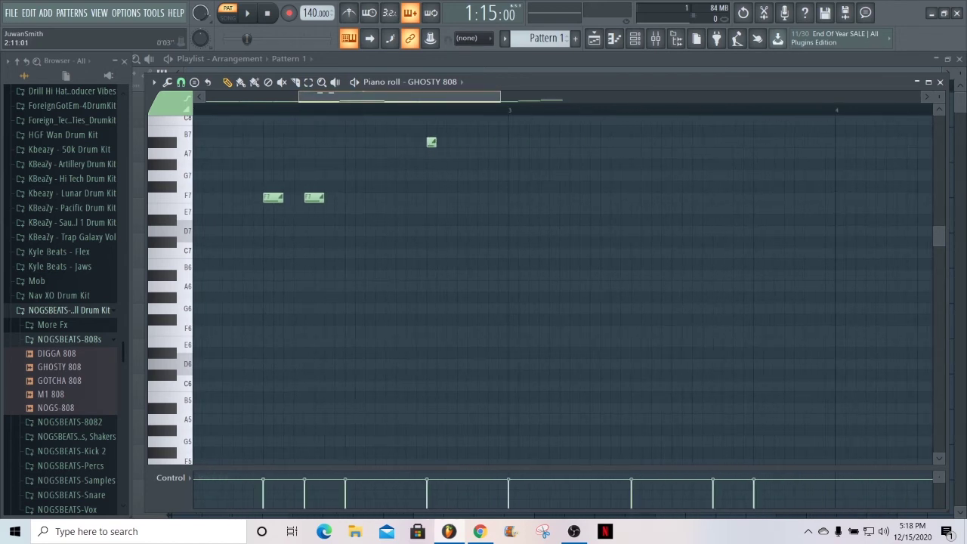
{"action": "scroll", "coordinate": [392, 110], "scroll_direction": "down", "scroll_amount": 3}
{"action": "scroll", "coordinate": [393, 110], "scroll_direction": "up", "scroll_amount": 2}
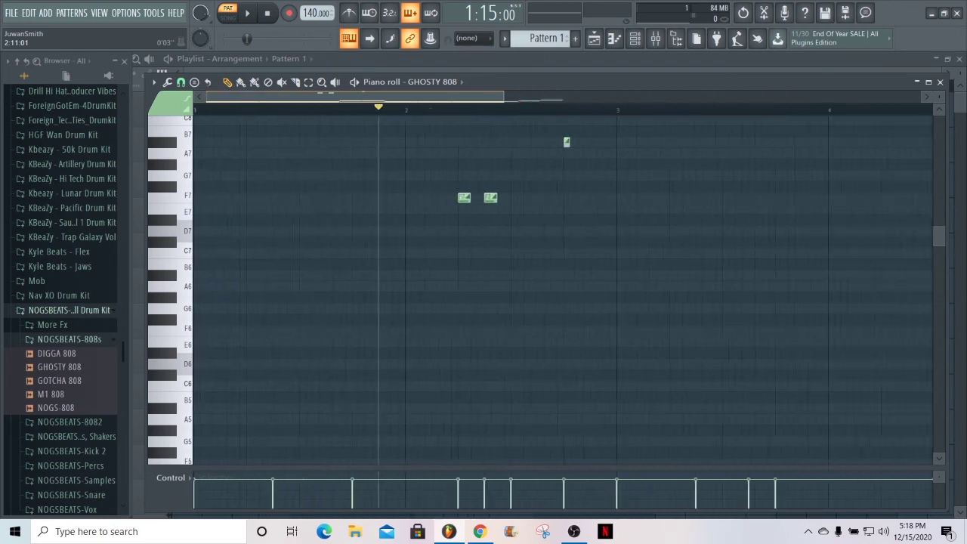
{"action": "left_click_drag", "start_coordinate": [349, 97], "coordinate": [397, 97]}
{"action": "scroll", "coordinate": [426, 101], "scroll_direction": "up", "scroll_amount": 1}
{"action": "scroll", "coordinate": [427, 106], "scroll_direction": "down", "scroll_amount": 3}
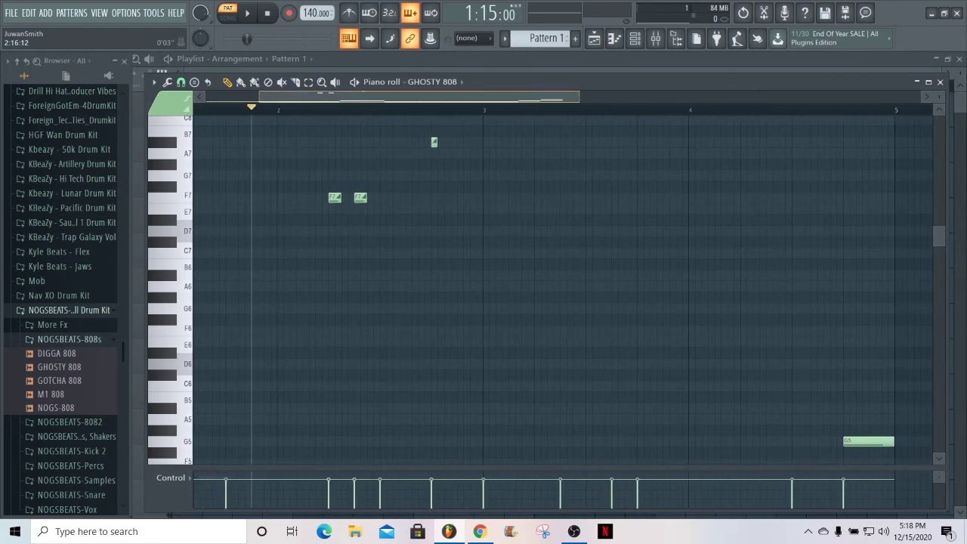
{"action": "scroll", "coordinate": [484, 100], "scroll_direction": "down", "scroll_amount": 2}
{"action": "scroll", "coordinate": [426, 100], "scroll_direction": "up", "scroll_amount": 2}
Step: Play the pattern from the start of bar 1 to audition its opening D5 notes
{"action": "left_click", "coordinate": [199, 109]}
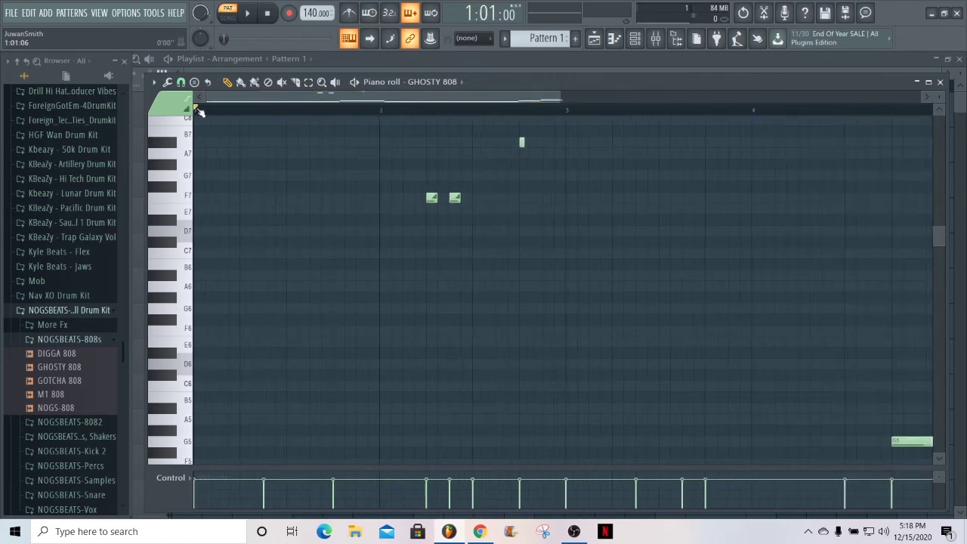
{"action": "key", "text": "space"}
{"action": "key", "text": "space"}
{"action": "scroll", "coordinate": [317, 101], "scroll_direction": "up", "scroll_amount": 3}
{"action": "scroll", "coordinate": [312, 113], "scroll_direction": "up", "scroll_amount": 1}
{"action": "key", "text": "space"}
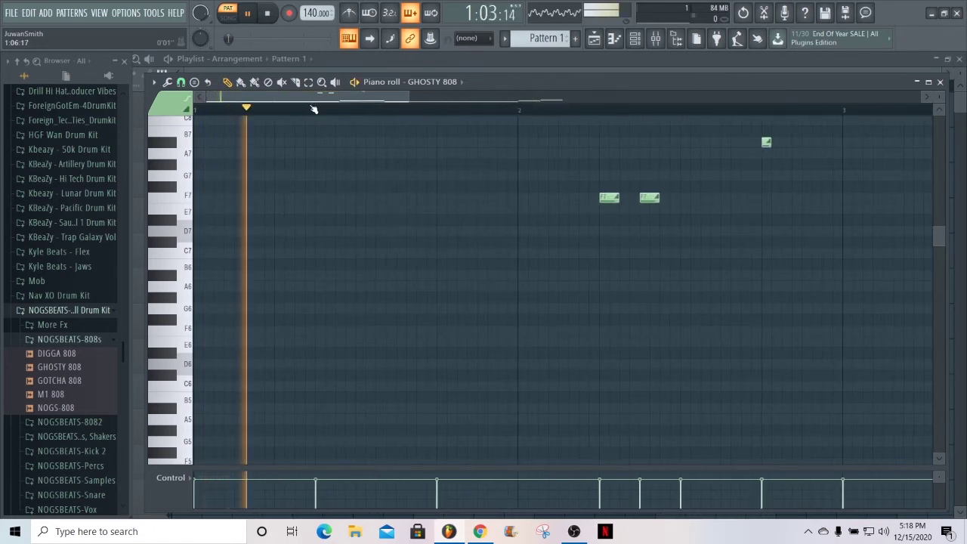
{"action": "key", "text": "space"}
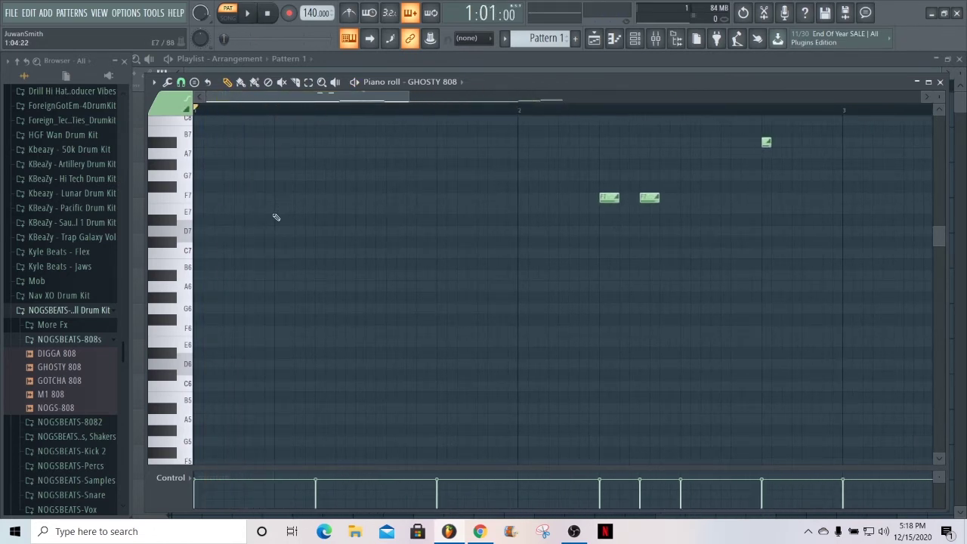
{"action": "key", "text": "space"}
{"action": "key", "text": "space"}
{"action": "scroll", "coordinate": [321, 198], "scroll_direction": "down", "scroll_amount": 3}
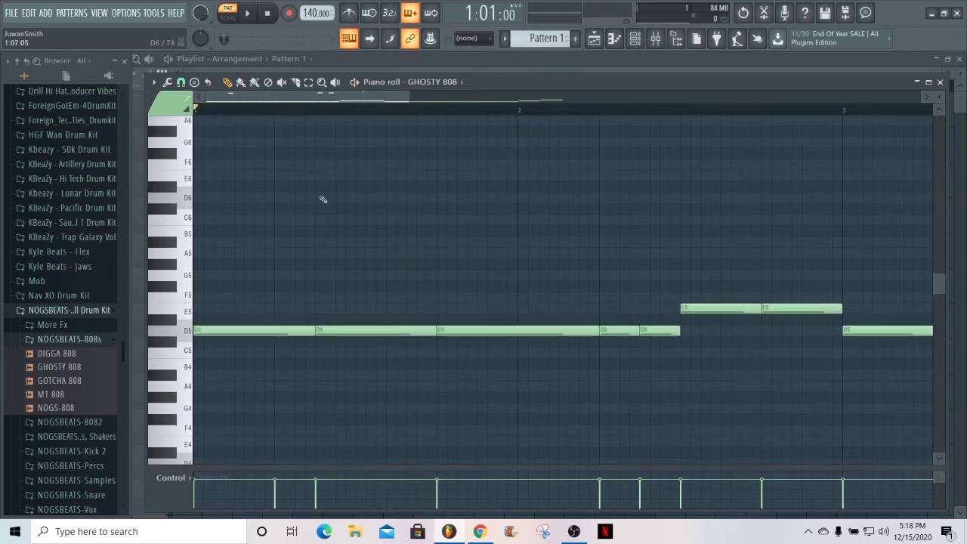
Step: Slice the first D5 note at step 5 of bar 1, beneath the E7 slide note, and play the pattern to check it
{"action": "key", "text": "c"}
{"action": "left_click", "coordinate": [279, 326]}
{"action": "key", "text": "space"}
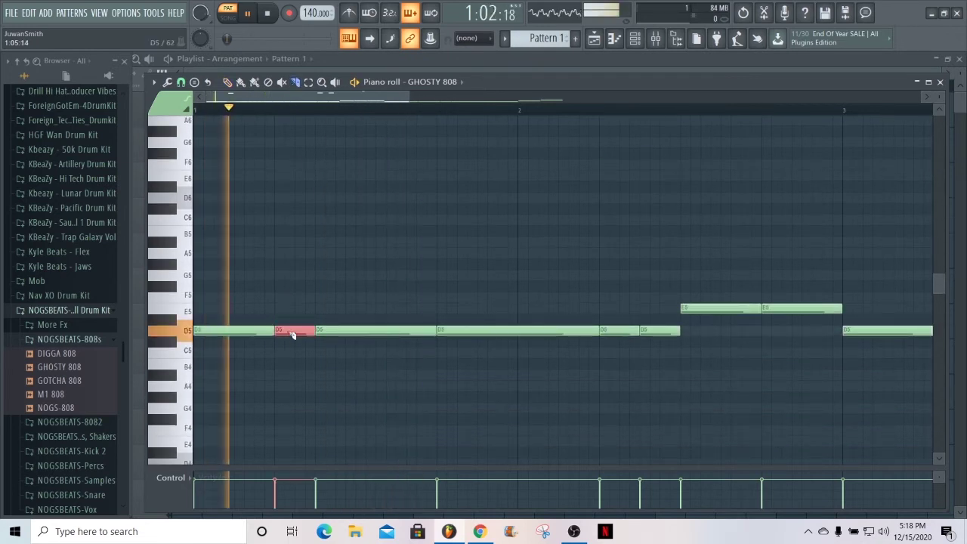
{"action": "scroll", "coordinate": [323, 277], "scroll_direction": "up", "scroll_amount": 4}
{"action": "key", "text": "space"}
{"action": "left_click", "coordinate": [228, 82]}
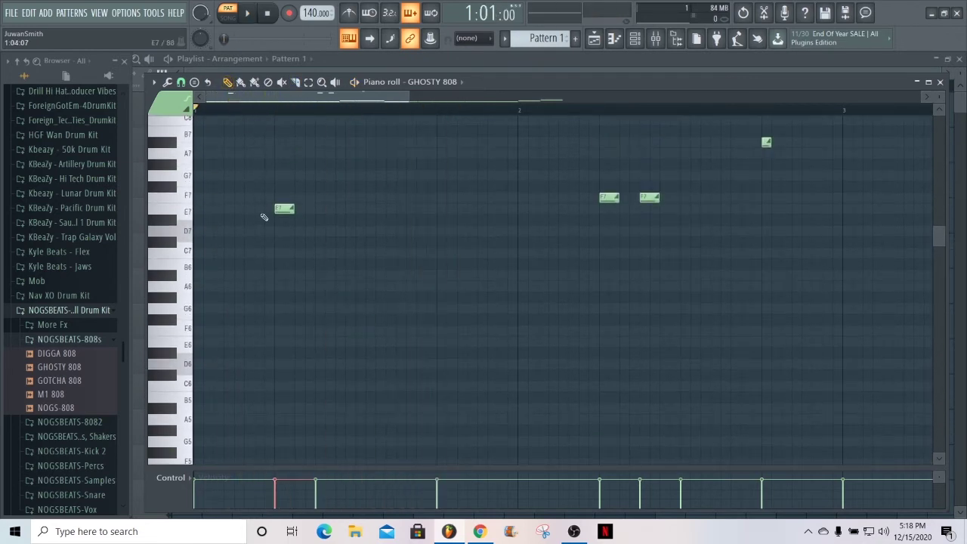
{"action": "key", "text": "space"}
{"action": "key", "text": "space"}
Step: Add an F7 slide note one step long at step 13 of bar 1 and play the pattern
{"action": "left_click", "coordinate": [442, 197]}
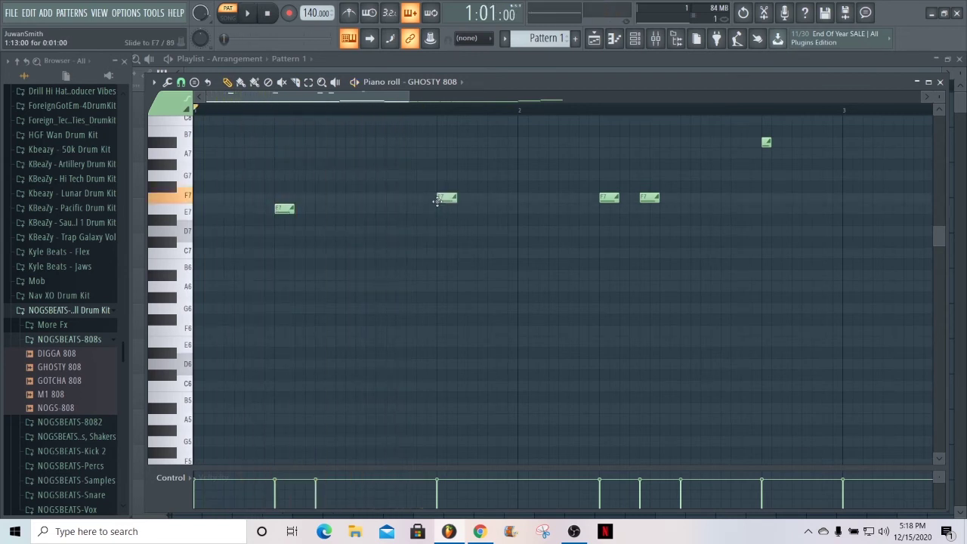
{"action": "scroll", "coordinate": [460, 250], "scroll_direction": "down", "scroll_amount": 4}
{"action": "key", "text": "space"}
{"action": "scroll", "coordinate": [463, 255], "scroll_direction": "up", "scroll_amount": 4}
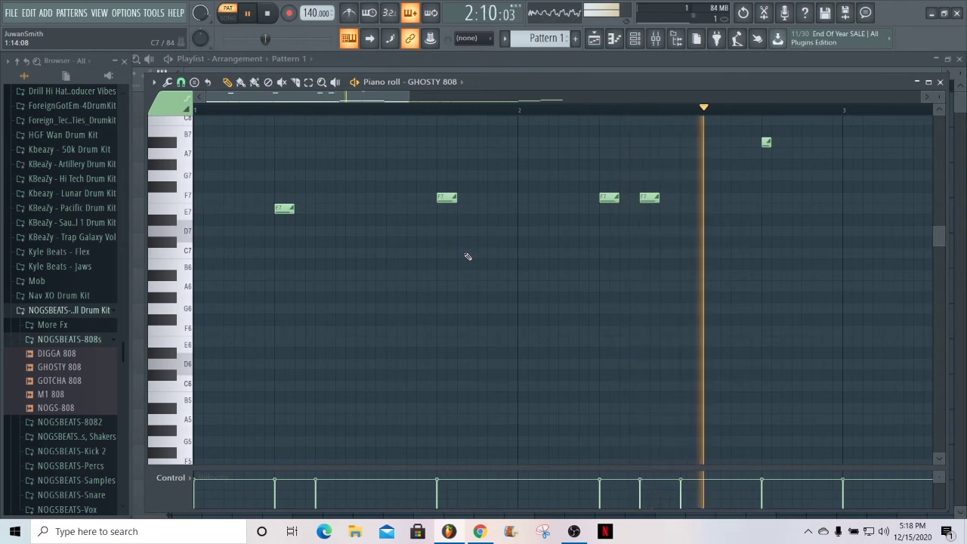
{"action": "key", "text": "space"}
Step: Play the pattern from the start several times to audition the slides in bars 1 and 2
{"action": "left_click_drag", "start_coordinate": [410, 97], "coordinate": [454, 97]}
{"action": "scroll", "coordinate": [423, 113], "scroll_direction": "down", "scroll_amount": 1}
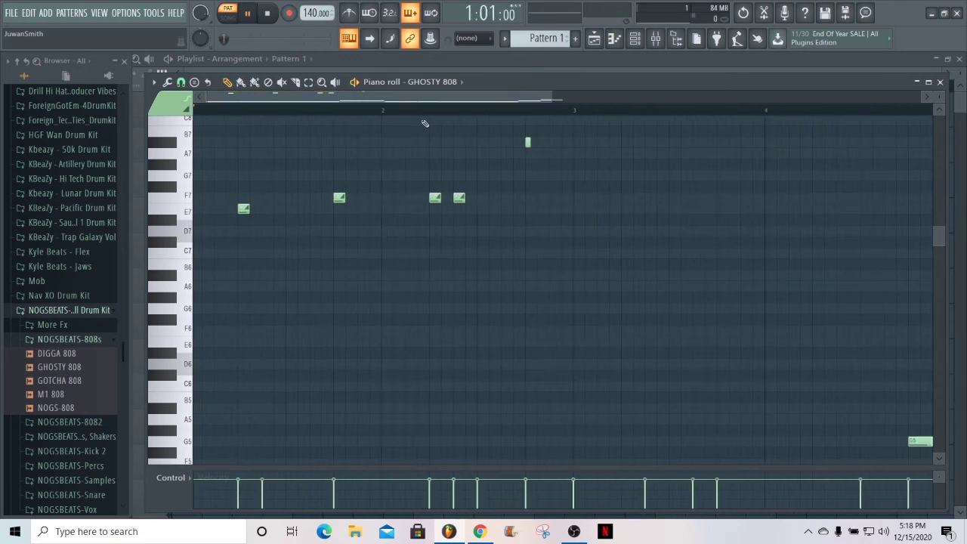
{"action": "key", "text": "space"}
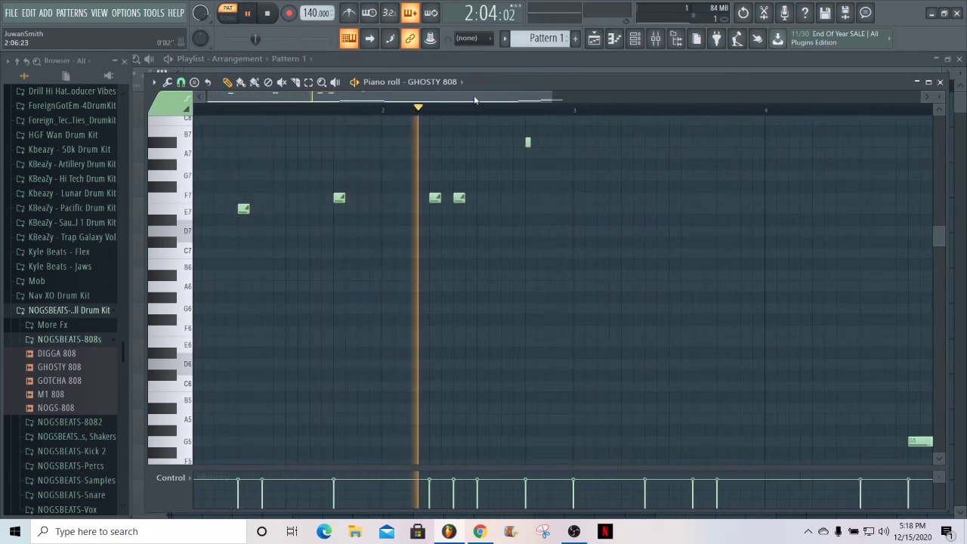
{"action": "key", "text": "space"}
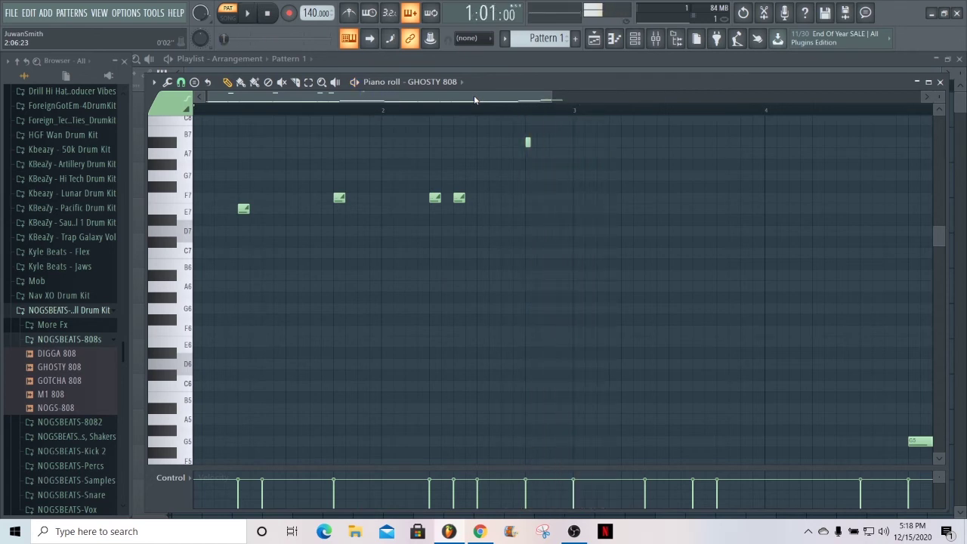
{"action": "left_click_drag", "start_coordinate": [473, 97], "coordinate": [542, 96]}
{"action": "key", "text": "space"}
{"action": "scroll", "coordinate": [474, 99], "scroll_direction": "up", "scroll_amount": 2}
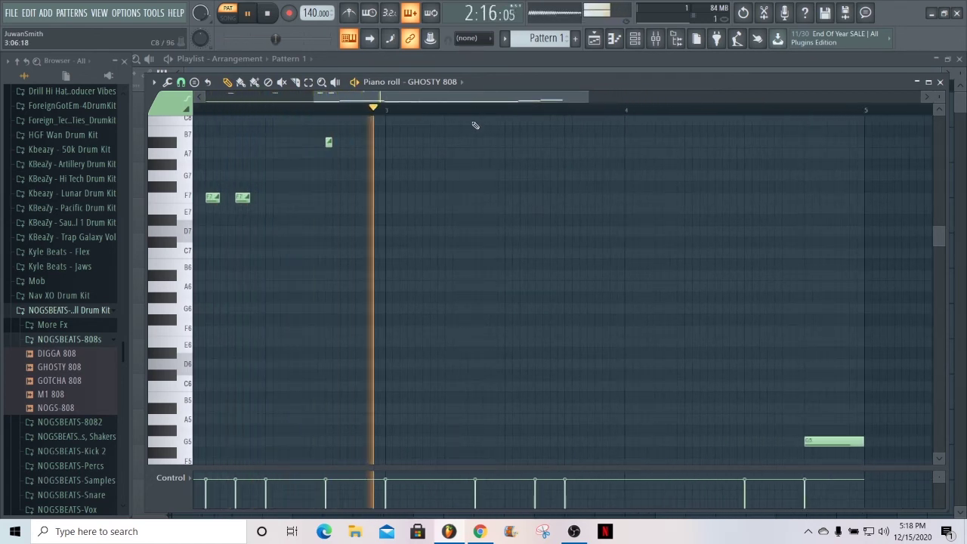
{"action": "key", "text": "space"}
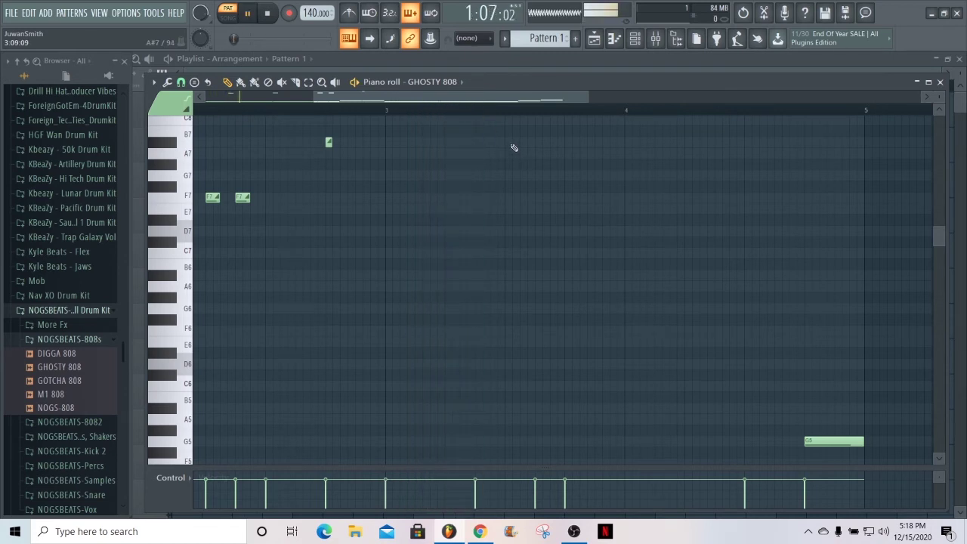
Step: Add a half-step C8 slide note at step 9 of bar 3 and set the playback start to that step
{"action": "scroll", "coordinate": [512, 148], "scroll_direction": "up", "scroll_amount": 1}
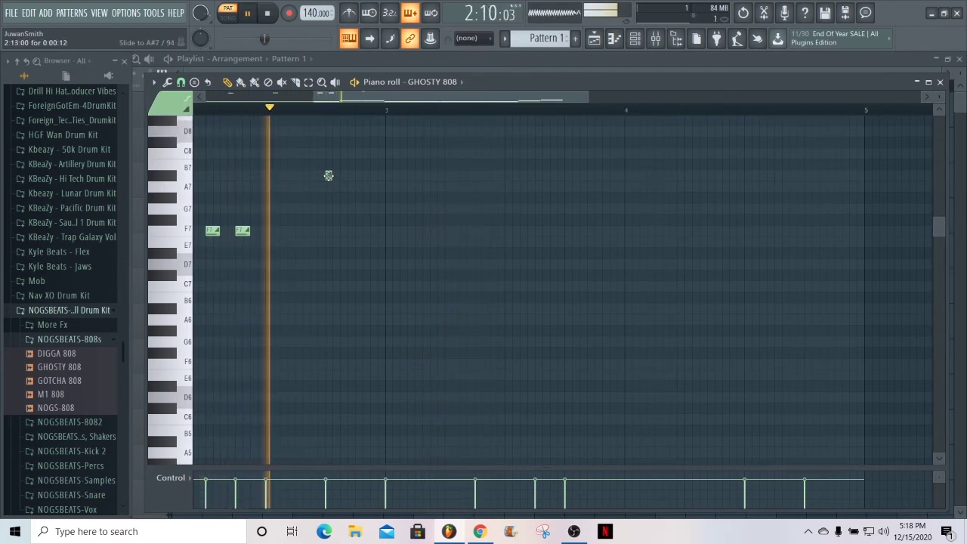
{"action": "left_click", "coordinate": [509, 155]}
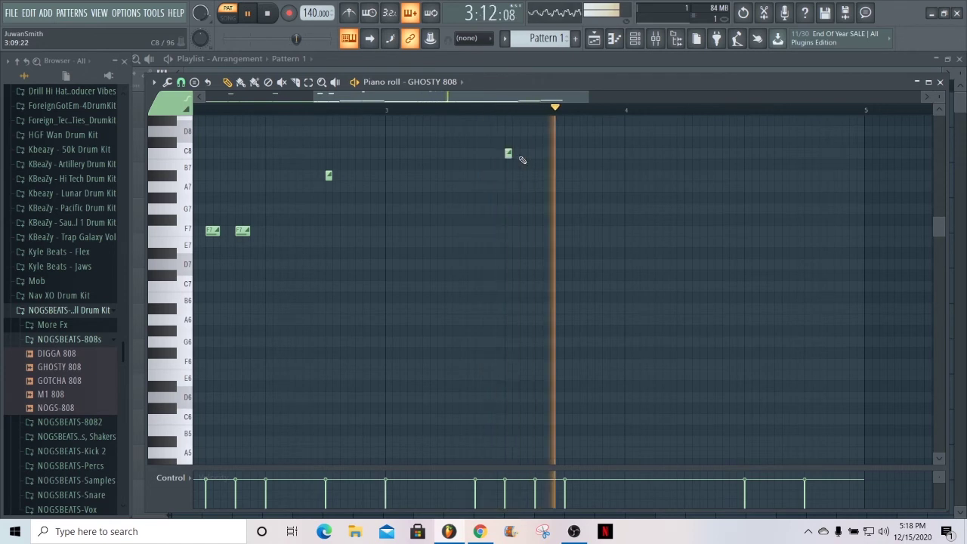
{"action": "key", "text": "space"}
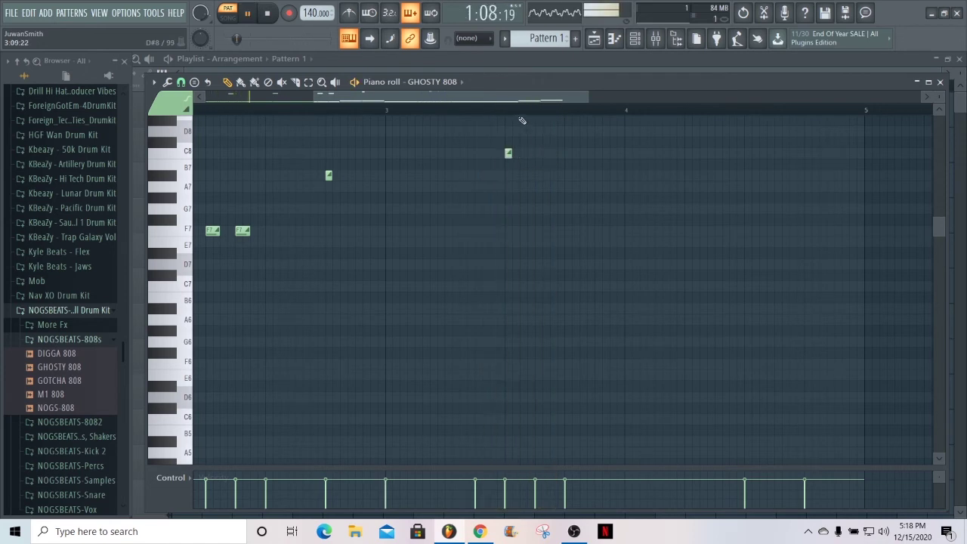
{"action": "left_click", "coordinate": [505, 108]}
{"action": "left_click", "coordinate": [504, 108]}
{"action": "key", "text": "space"}
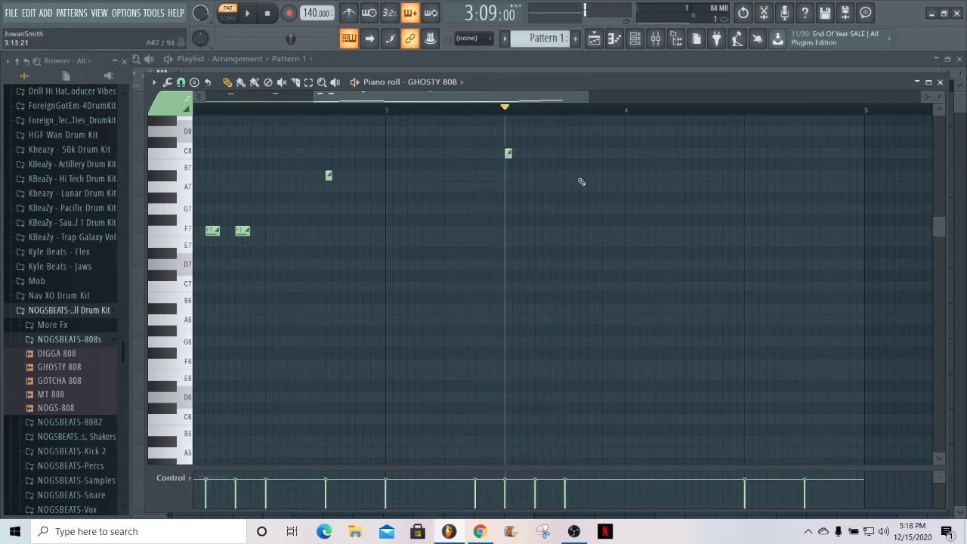
Step: Add a half-step A7 slide note at step 13 of bar 3 and play the pattern from step 9
{"action": "left_click", "coordinate": [568, 185]}
{"action": "key", "text": "space"}
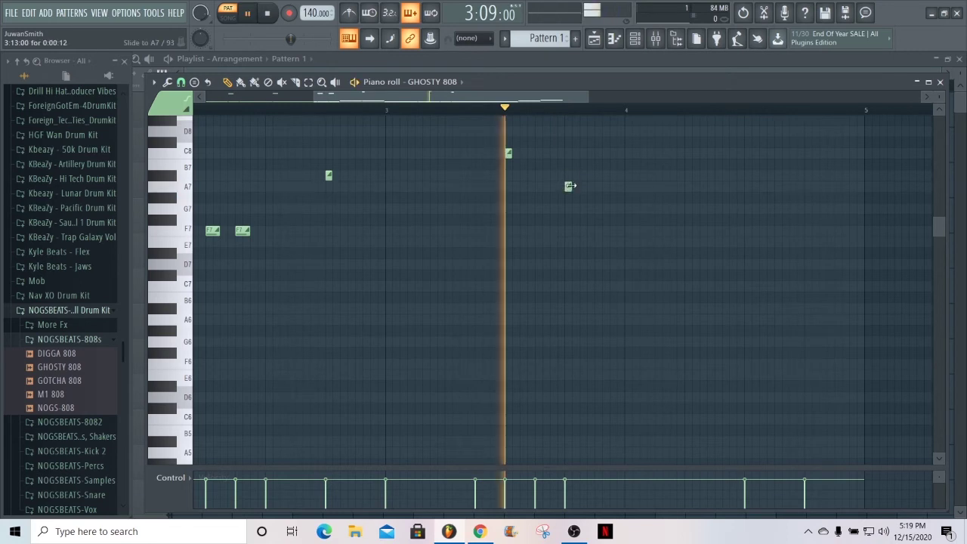
{"action": "scroll", "coordinate": [597, 179], "scroll_direction": "down", "scroll_amount": 4}
{"action": "key", "text": "space"}
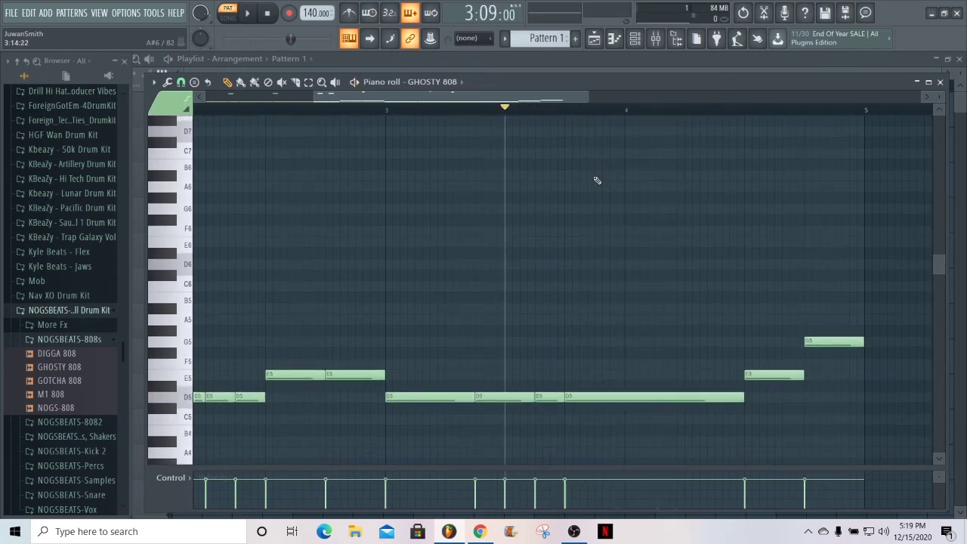
Step: Slice the D5 note at step 9 of bar 3, beneath the C8 slide note, and play it back
{"action": "scroll", "coordinate": [596, 180], "scroll_direction": "up", "scroll_amount": 2}
{"action": "scroll", "coordinate": [615, 324], "scroll_direction": "up", "scroll_amount": 2}
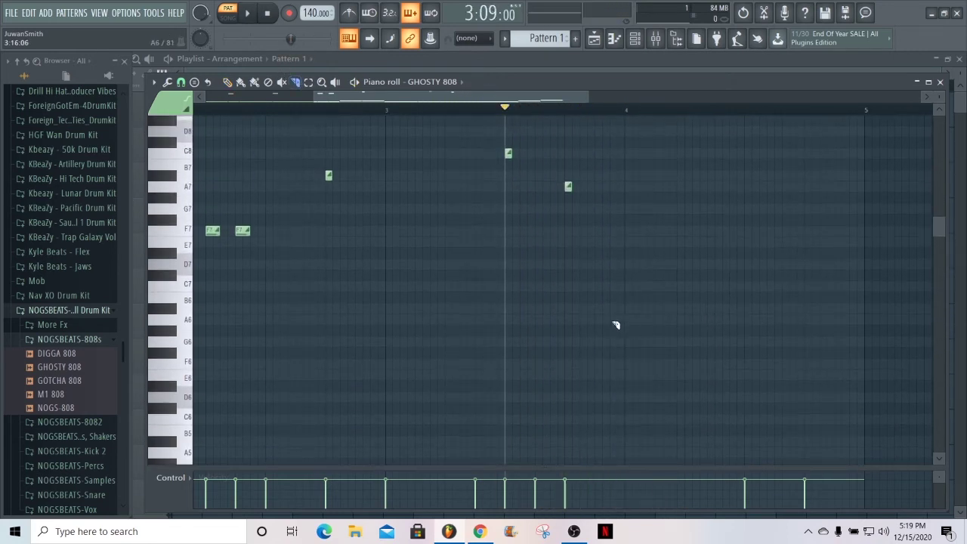
{"action": "scroll", "coordinate": [527, 367], "scroll_direction": "down", "scroll_amount": 4}
{"action": "key", "text": "space"}
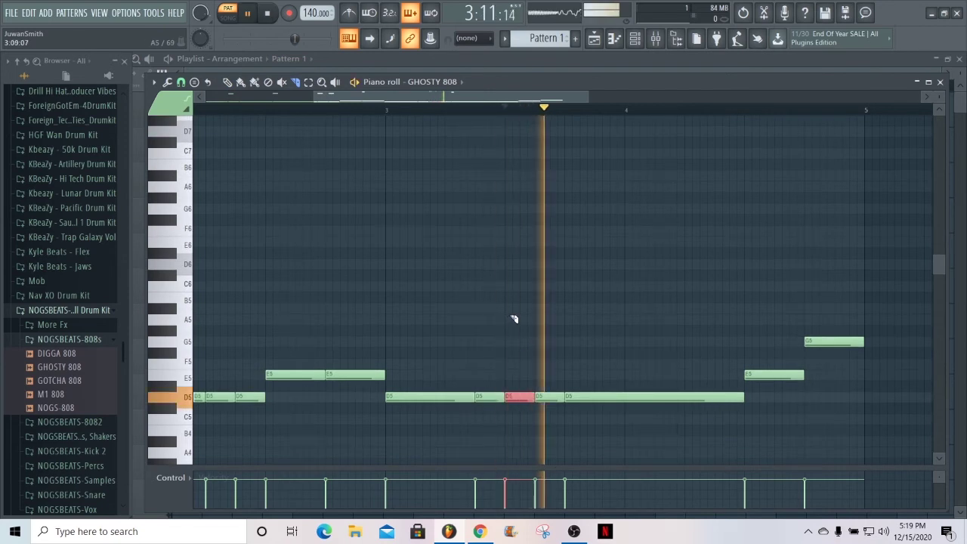
{"action": "key", "text": "space"}
Step: Play the pattern from the start of bar 3 to audition its two slide notes
{"action": "scroll", "coordinate": [556, 291], "scroll_direction": "up", "scroll_amount": 5}
{"action": "left_click", "coordinate": [389, 109]}
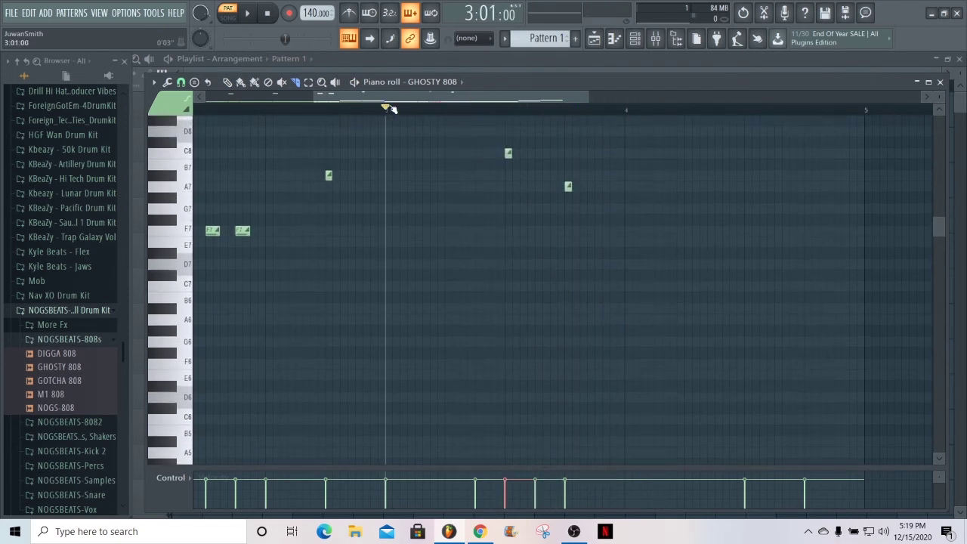
{"action": "key", "text": "space"}
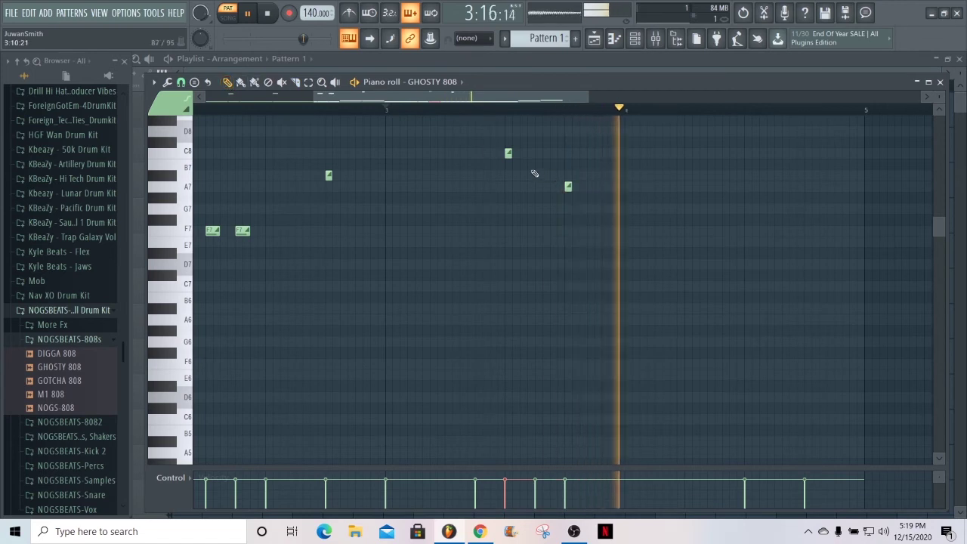
Step: Add A#7 slide notes at steps 9 and 11 and a D8 slide note at step 13 of bar 4, and play them
{"action": "key", "text": "space"}
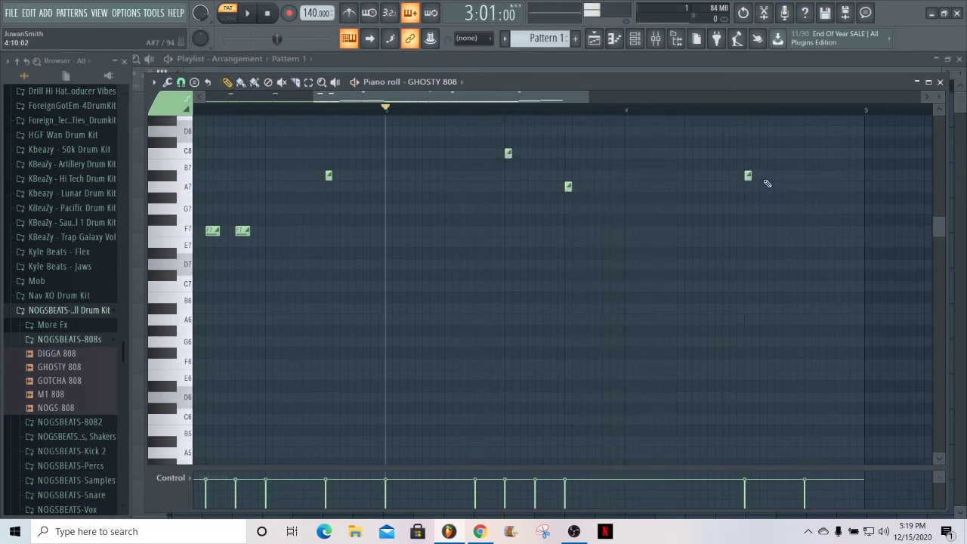
{"action": "left_click", "coordinate": [806, 132]}
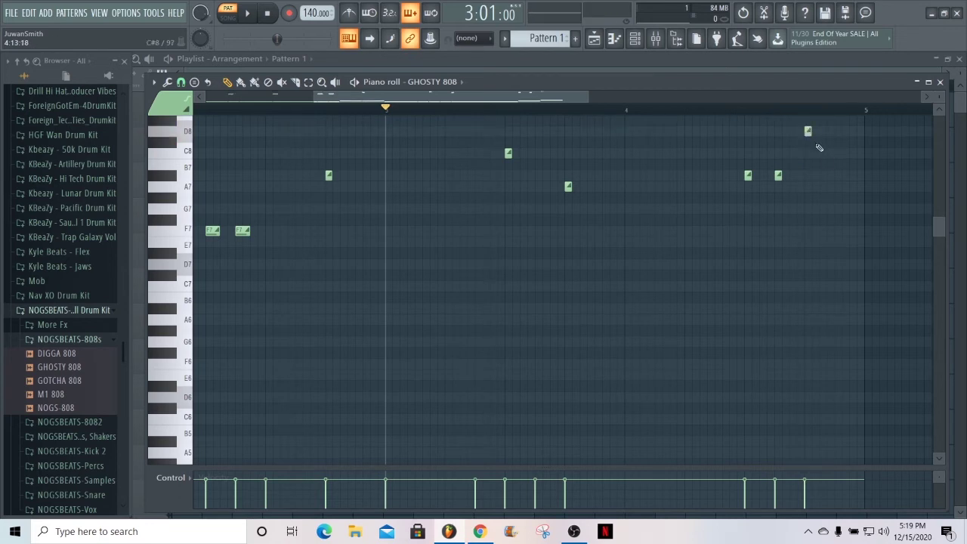
{"action": "key", "text": "space"}
{"action": "scroll", "coordinate": [783, 199], "scroll_direction": "down", "scroll_amount": 3}
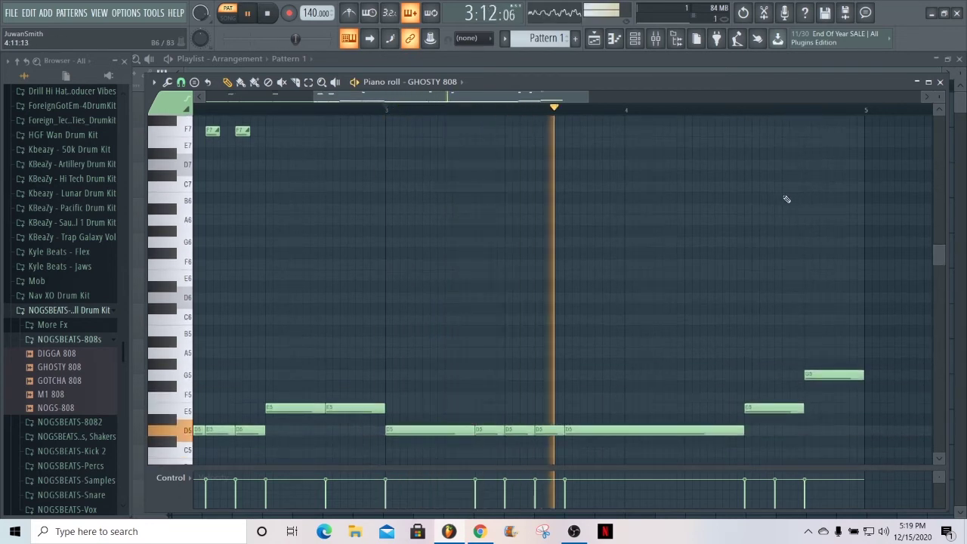
{"action": "scroll", "coordinate": [783, 199], "scroll_direction": "up", "scroll_amount": 3}
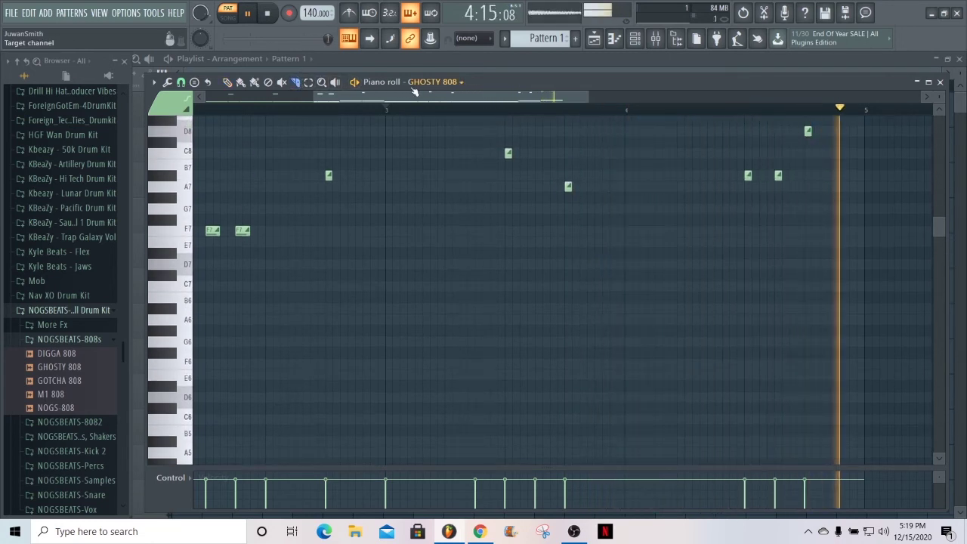
{"action": "key", "text": "space"}
Step: Slice the E5 note at step 11 of bar 4 and play the whole pattern from the start
{"action": "scroll", "coordinate": [791, 195], "scroll_direction": "down", "scroll_amount": 3}
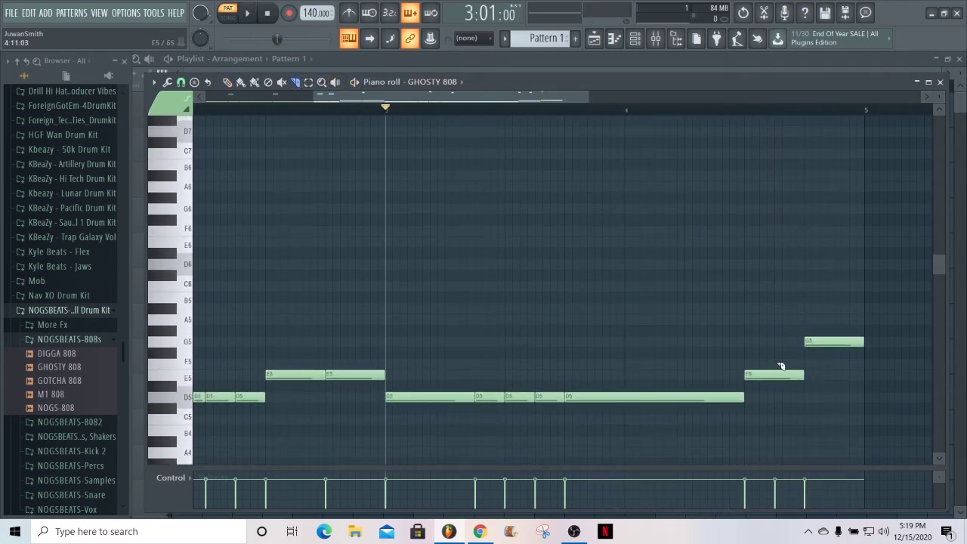
{"action": "scroll", "coordinate": [558, 100], "scroll_direction": "down", "scroll_amount": 2}
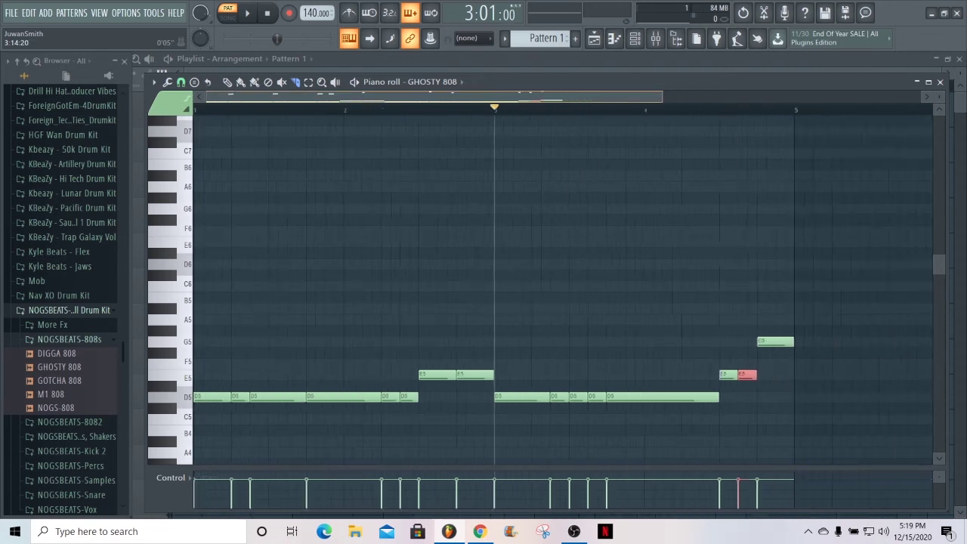
{"action": "left_click", "coordinate": [273, 12]}
{"action": "key", "text": "space"}
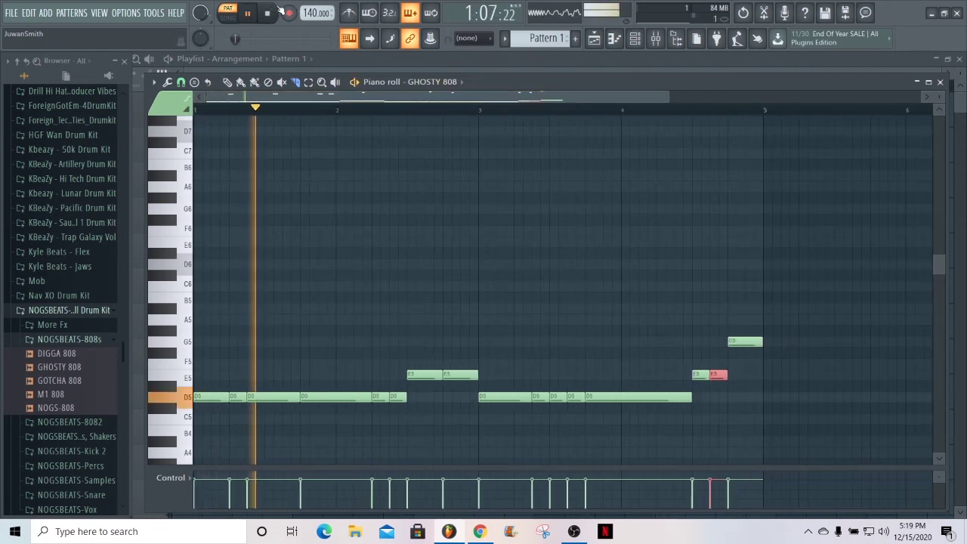
{"action": "left_click_drag", "start_coordinate": [668, 96], "coordinate": [613, 96]}
{"action": "scroll", "coordinate": [371, 116], "scroll_direction": "up", "scroll_amount": 1}
{"action": "scroll", "coordinate": [444, 164], "scroll_direction": "up", "scroll_amount": 3}
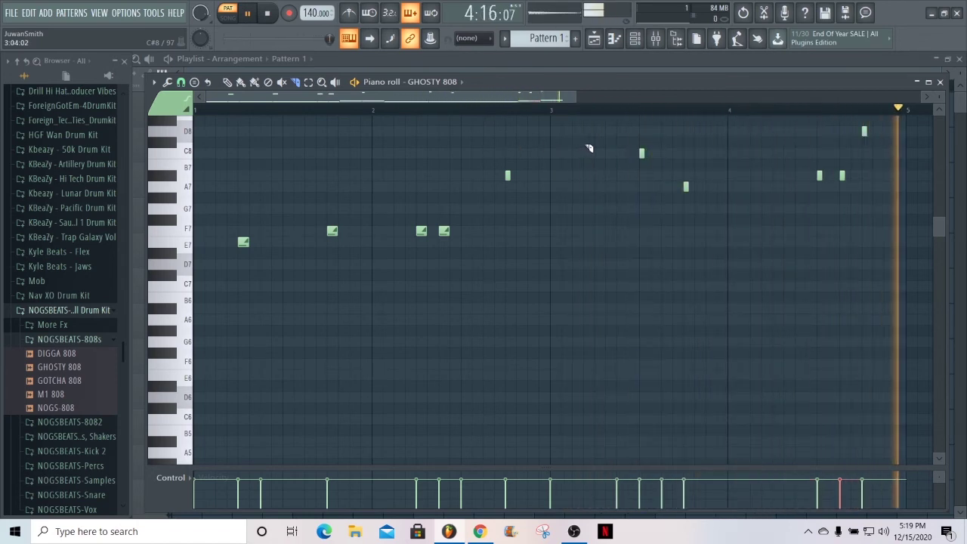
{"action": "key", "text": "space"}
Step: Lengthen the E7 slide at step 5 of bar 1 to 0:01:12 and the A7 slide at step 13 of bar 3 to one step during playback checks
{"action": "scroll", "coordinate": [519, 102], "scroll_direction": "down", "scroll_amount": 1}
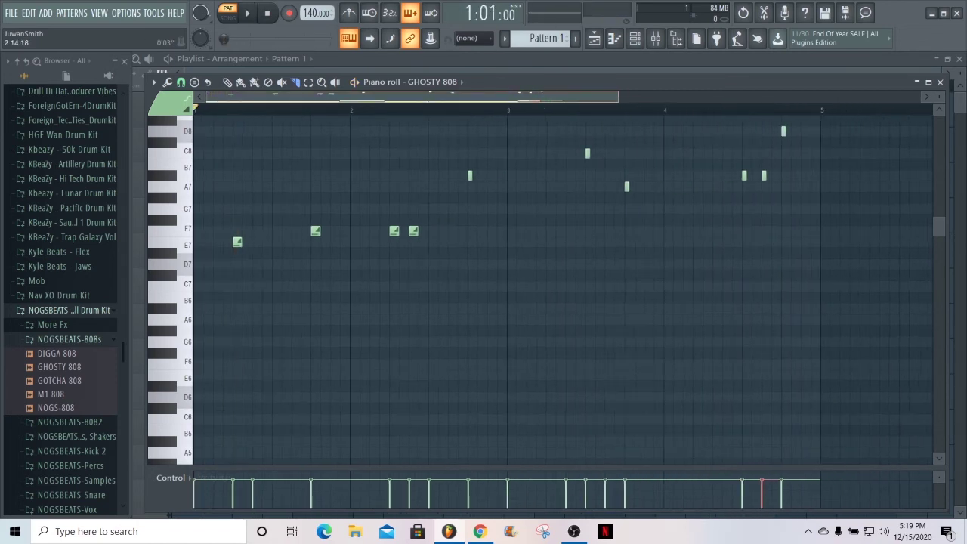
{"action": "scroll", "coordinate": [519, 102], "scroll_direction": "up", "scroll_amount": 2}
{"action": "key", "text": "space"}
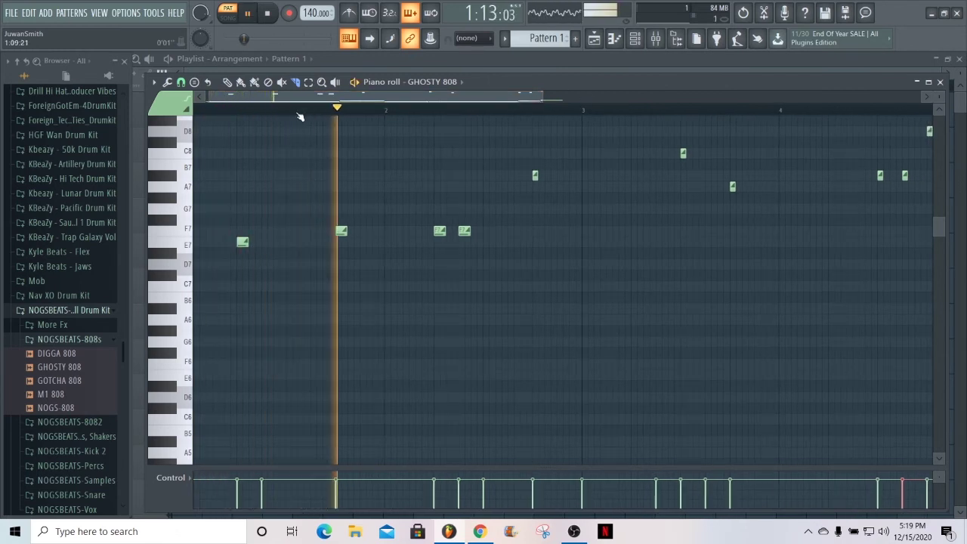
{"action": "key", "text": "space"}
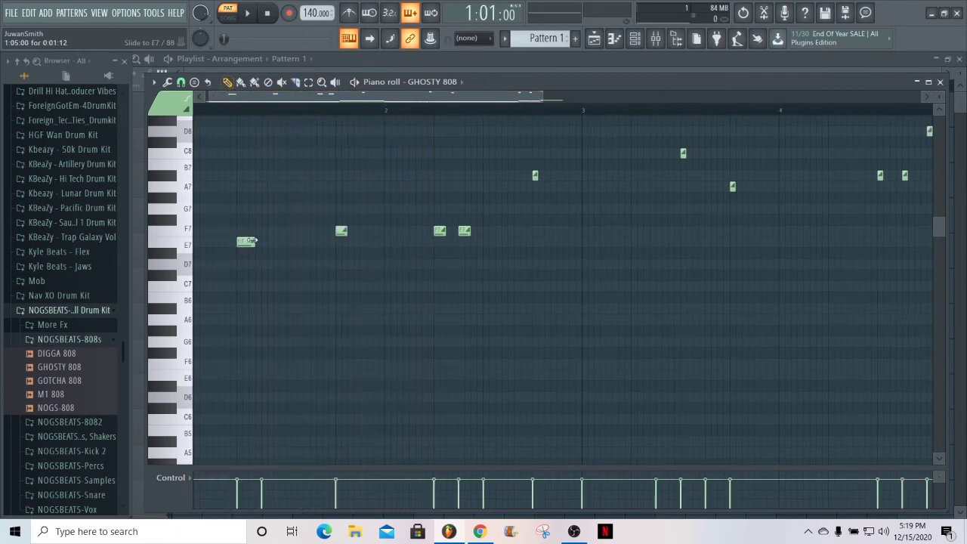
{"action": "key", "text": "space"}
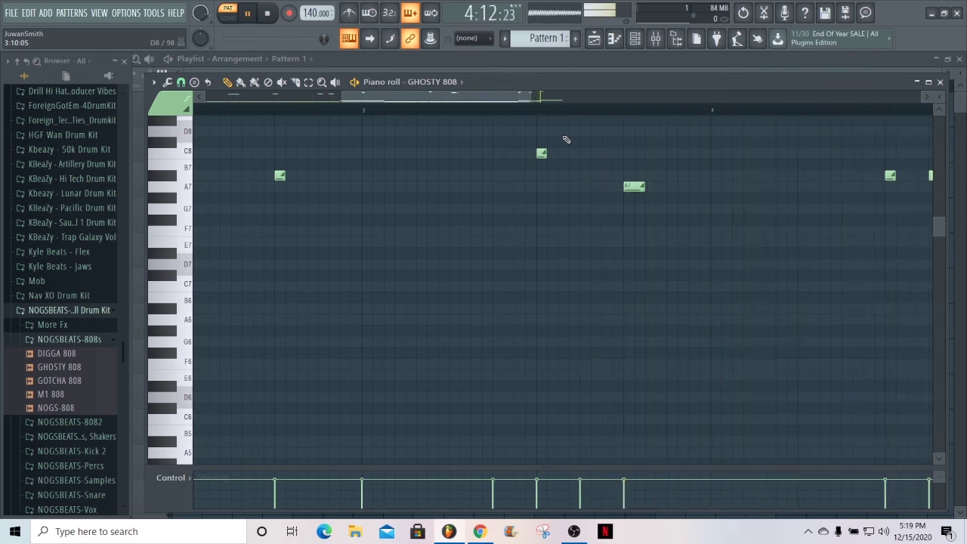
Step: Add a half-step A7 slide note at step 15 of bar 4 and play the pattern
{"action": "scroll", "coordinate": [524, 103], "scroll_direction": "right", "scroll_amount": 4}
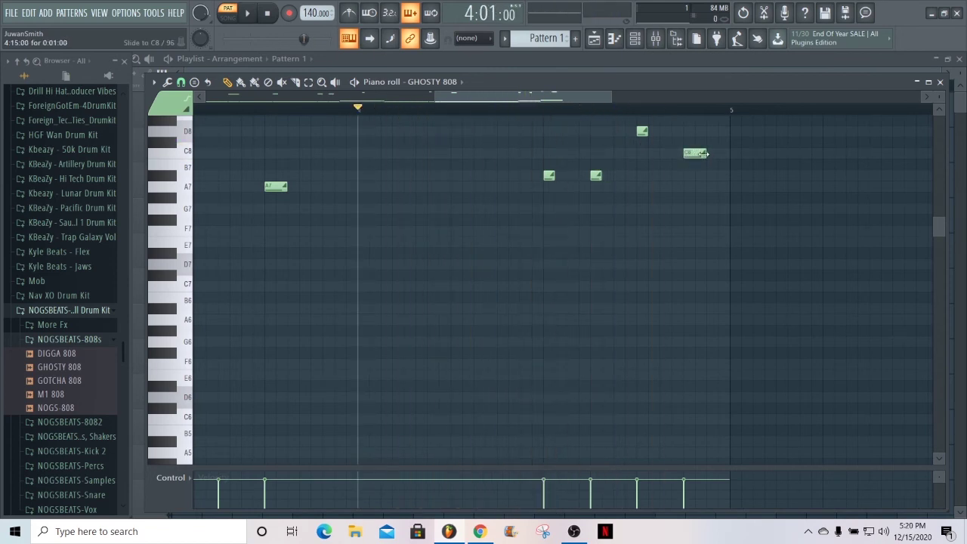
{"action": "left_click", "coordinate": [685, 185]}
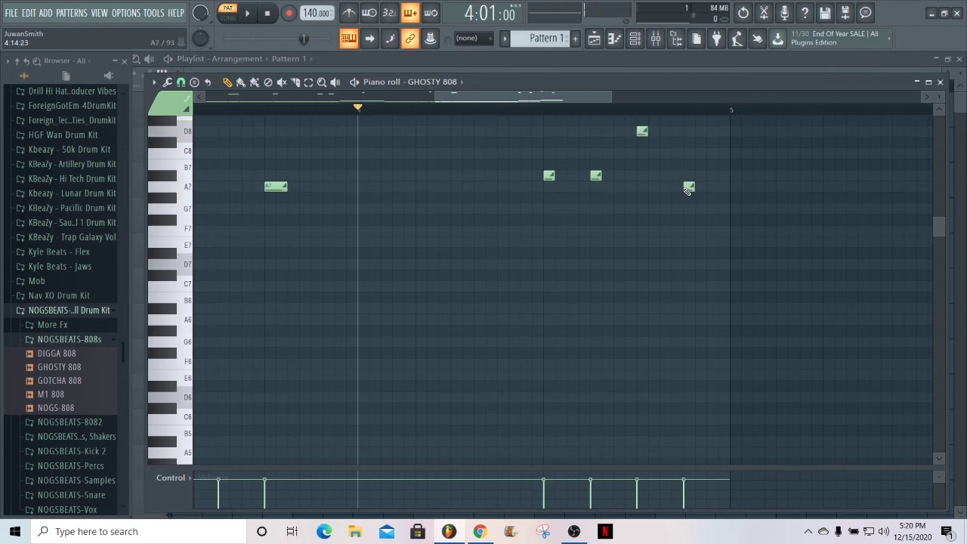
{"action": "key", "text": "space"}
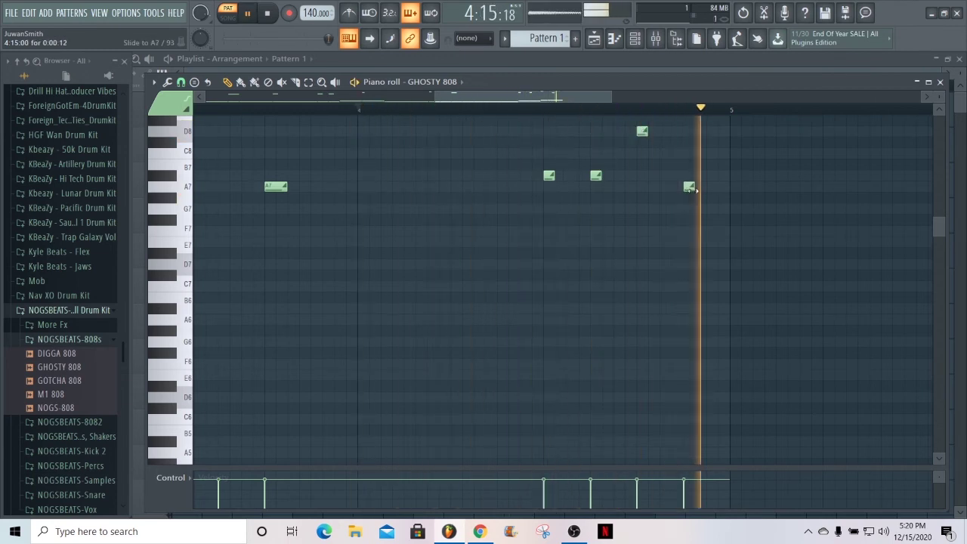
{"action": "scroll", "coordinate": [695, 188], "scroll_direction": "down", "scroll_amount": 3}
{"action": "scroll", "coordinate": [696, 194], "scroll_direction": "up", "scroll_amount": 2}
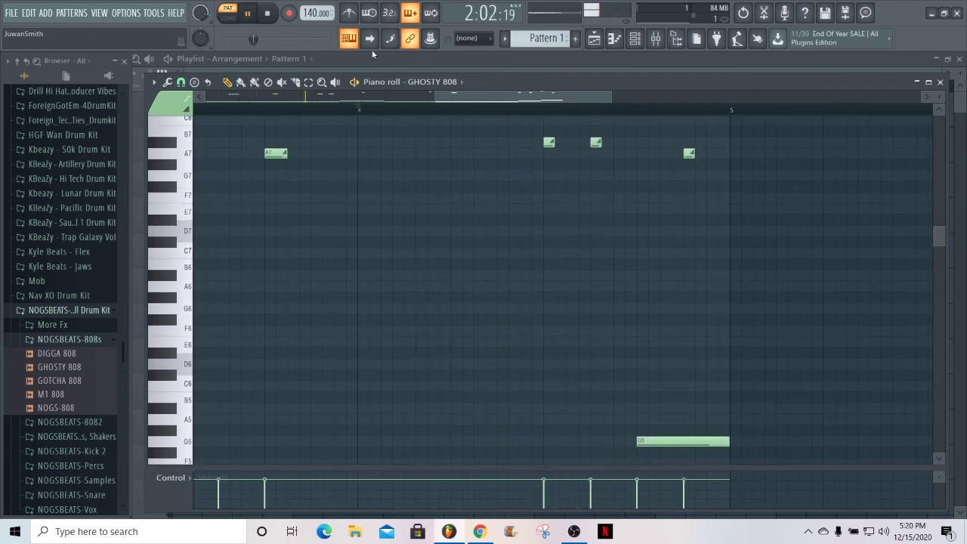
Step: Slice the G5 note at step 15 of bar 4 and stop playback
{"action": "left_click", "coordinate": [689, 435]}
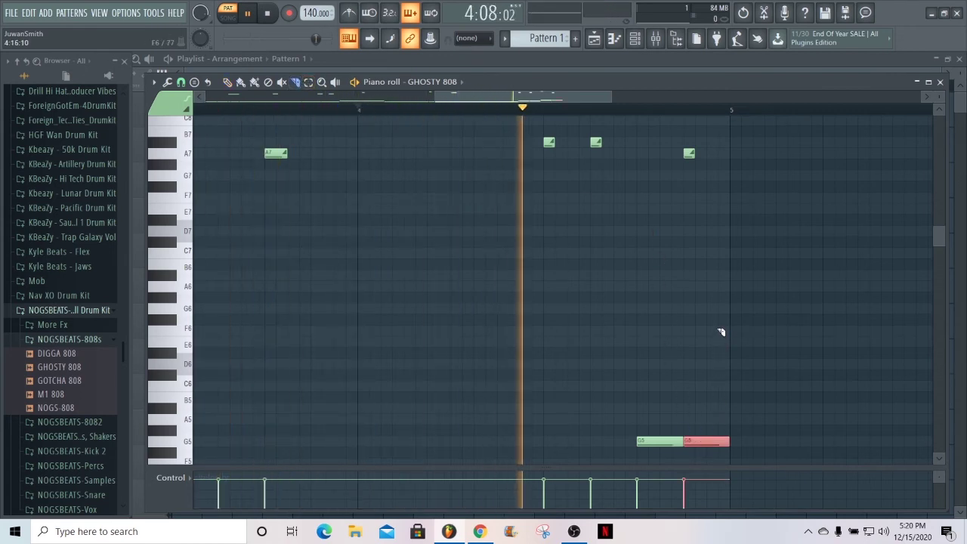
{"action": "key", "text": "space"}
{"action": "scroll", "coordinate": [542, 112], "scroll_direction": "down", "scroll_amount": 3}
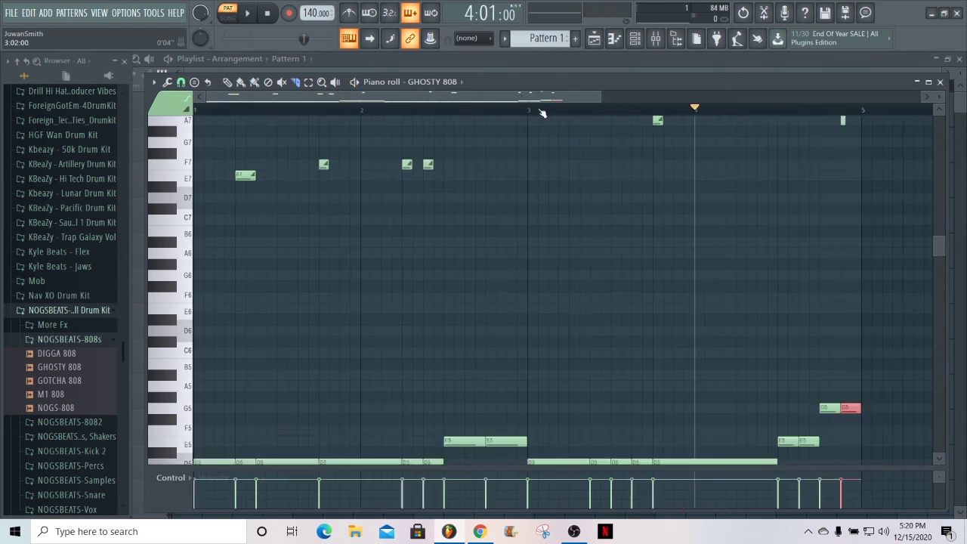
{"action": "scroll", "coordinate": [532, 185], "scroll_direction": "up", "scroll_amount": 3}
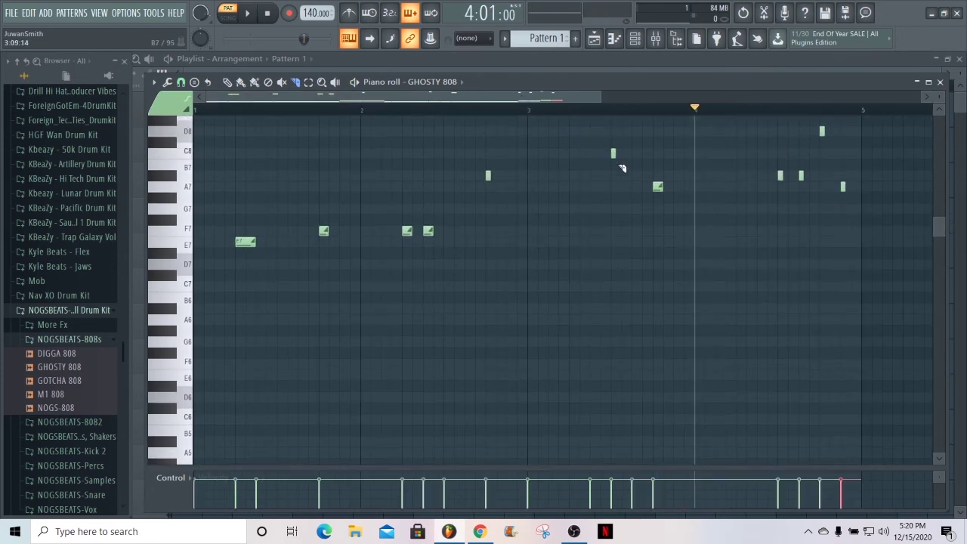
Step: Reduce the Control lane's height slightly to enlarge the note grid, and play the whole pattern from the start of bar 1
{"action": "left_click_drag", "start_coordinate": [557, 467], "coordinate": [558, 481]}
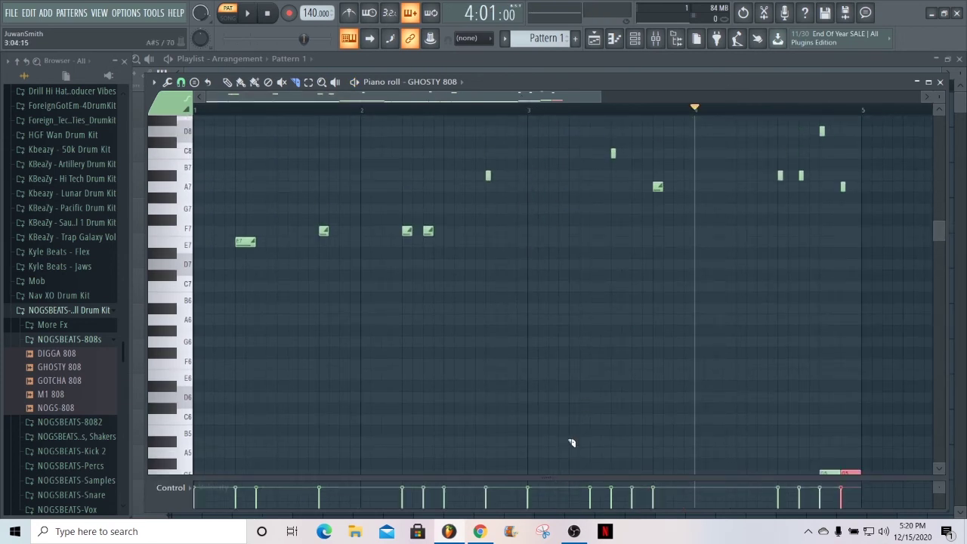
{"action": "scroll", "coordinate": [581, 364], "scroll_direction": "down", "scroll_amount": 2}
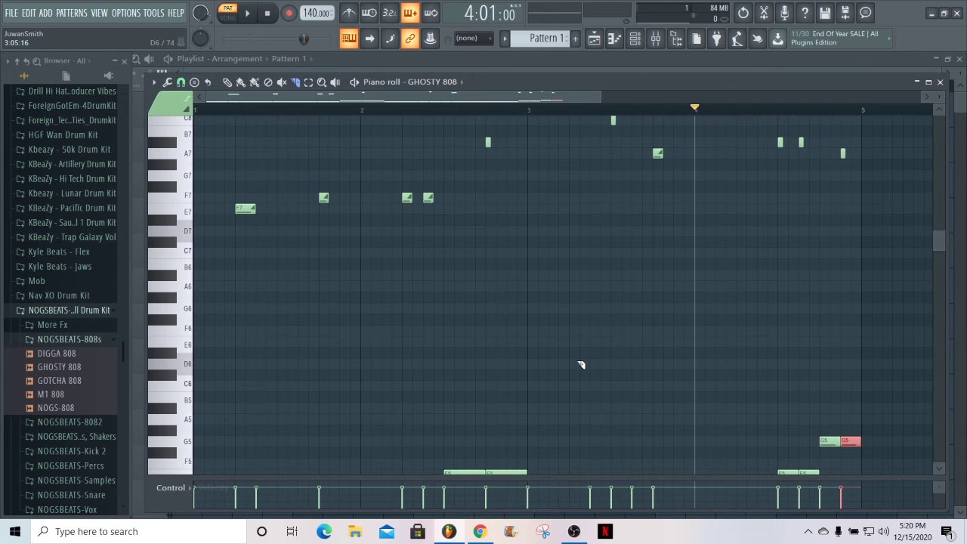
{"action": "scroll", "coordinate": [578, 254], "scroll_direction": "down", "scroll_amount": 4}
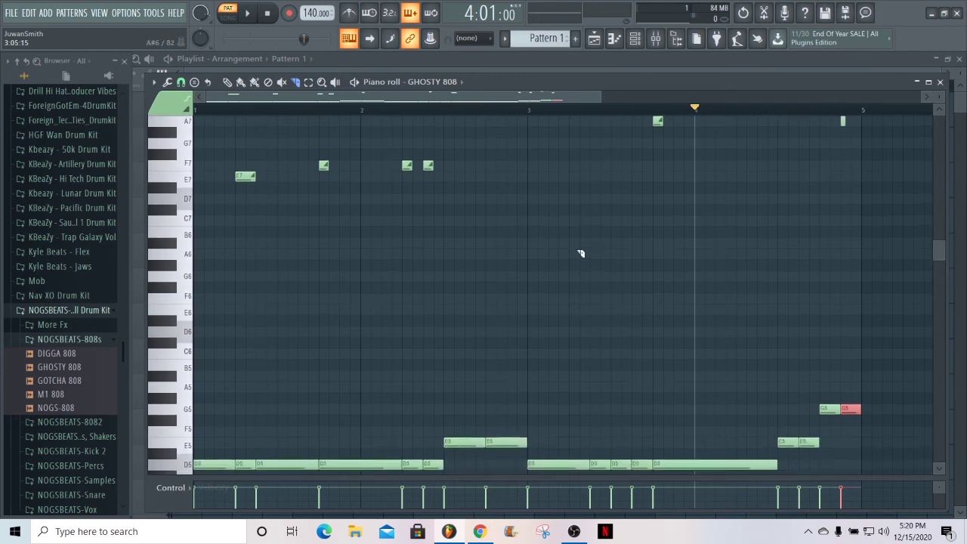
{"action": "scroll", "coordinate": [586, 269], "scroll_direction": "up", "scroll_amount": 6}
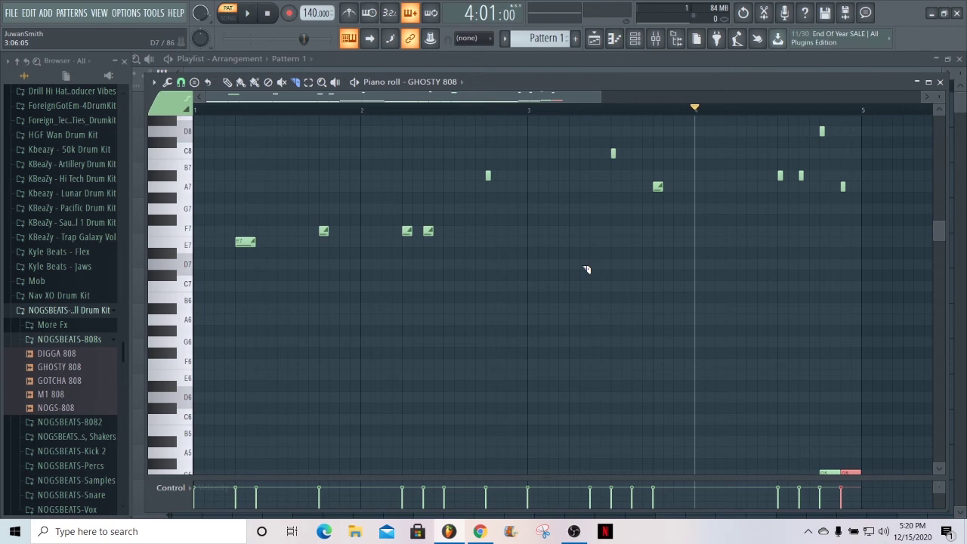
{"action": "scroll", "coordinate": [495, 98], "scroll_direction": "down", "scroll_amount": 1}
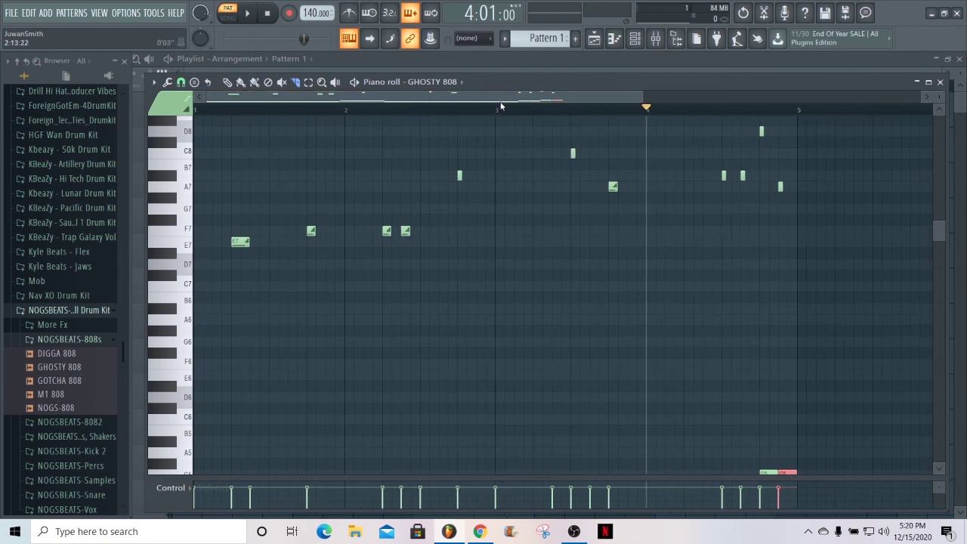
{"action": "left_click_drag", "start_coordinate": [506, 112], "coordinate": [188, 142]}
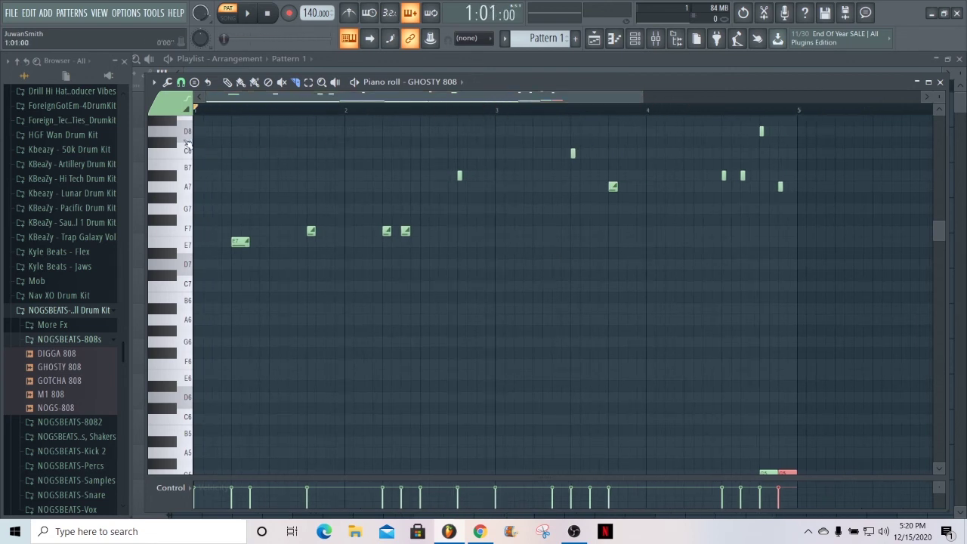
{"action": "left_click", "coordinate": [249, 14]}
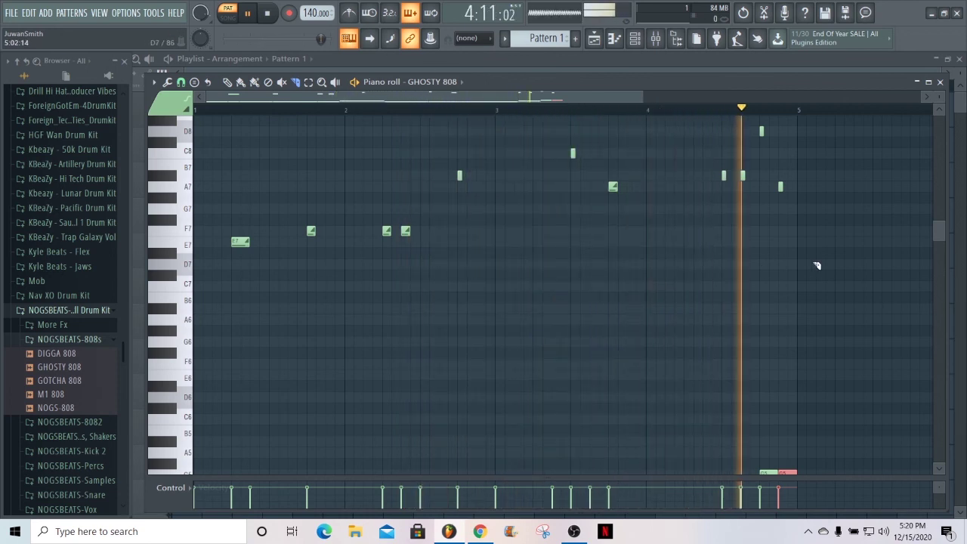
{"action": "key", "text": "space"}
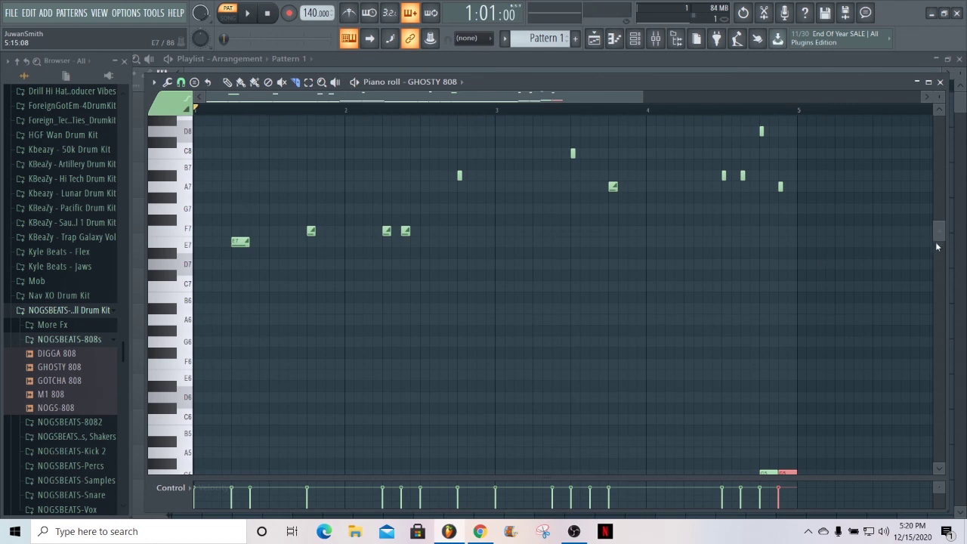
Step: Select all the slide notes above the bass line across the four bars and compare them with the sliced notes below
{"action": "mouse_move", "coordinate": [936, 244]}
{"action": "left_mouse_down"}
{"action": "mouse_move", "coordinate": [937, 279]}
{"action": "mouse_move", "coordinate": [930, 240]}
{"action": "left_mouse_up"}
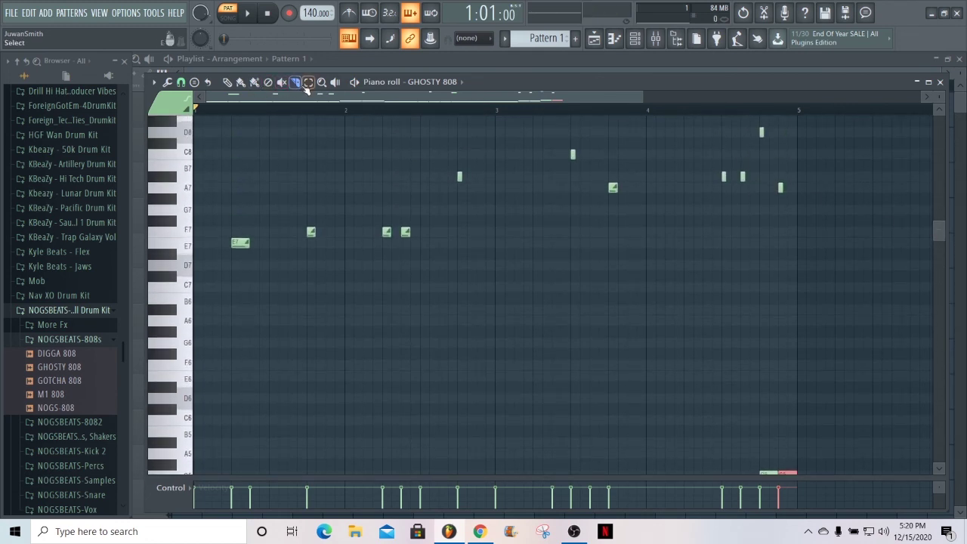
{"action": "left_click_drag", "start_coordinate": [808, 283], "coordinate": [197, 119]}
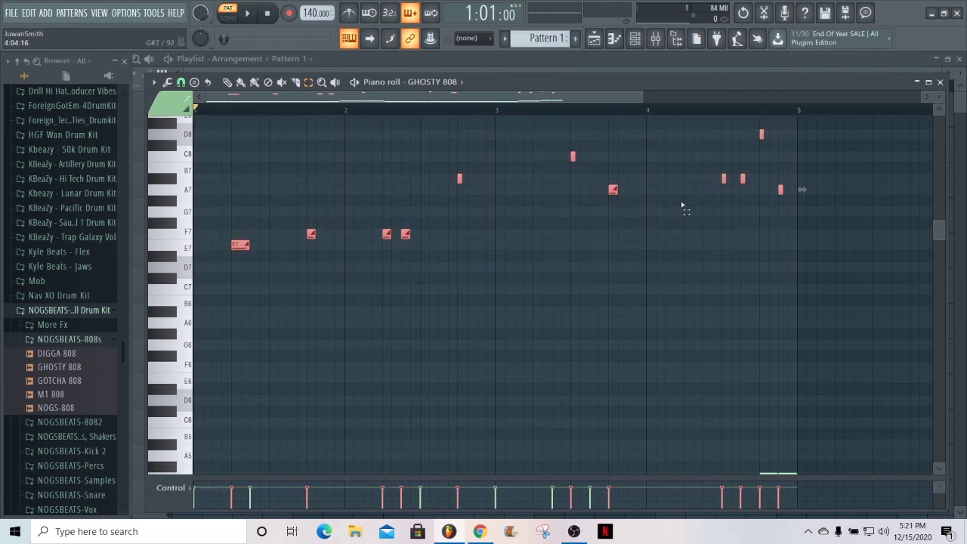
{"action": "scroll", "coordinate": [697, 218], "scroll_direction": "down", "scroll_amount": 3}
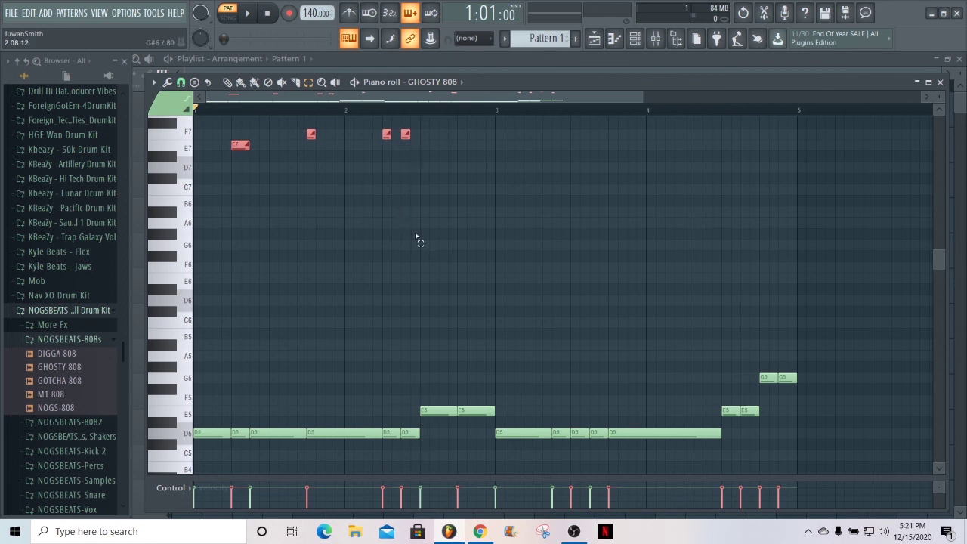
{"action": "scroll", "coordinate": [416, 237], "scroll_direction": "up", "scroll_amount": 1}
{"action": "scroll", "coordinate": [415, 238], "scroll_direction": "up", "scroll_amount": 2}
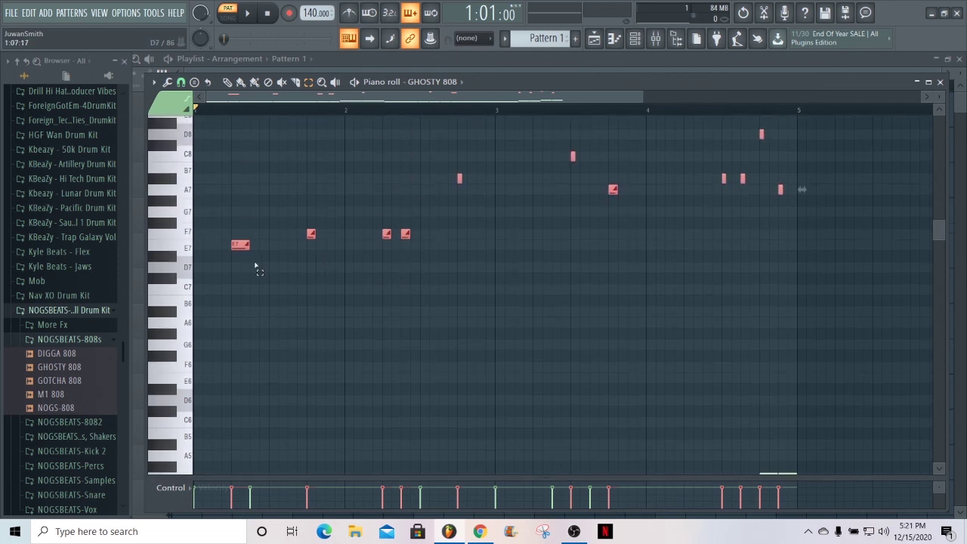